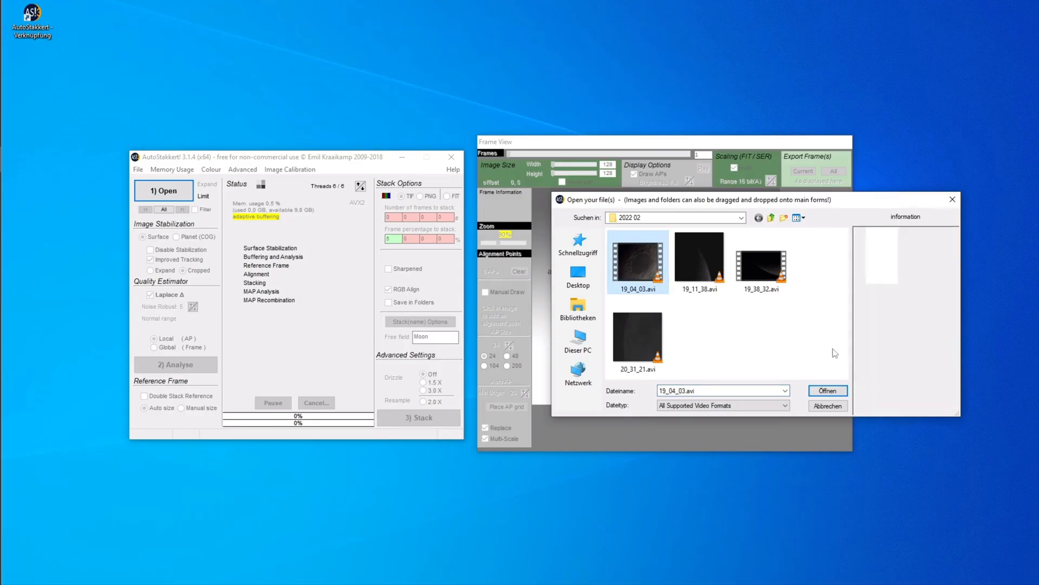
# Open the video 19_04_03.avi and move the main and frame view windows further apart for working.
pyautogui.click(827, 390)
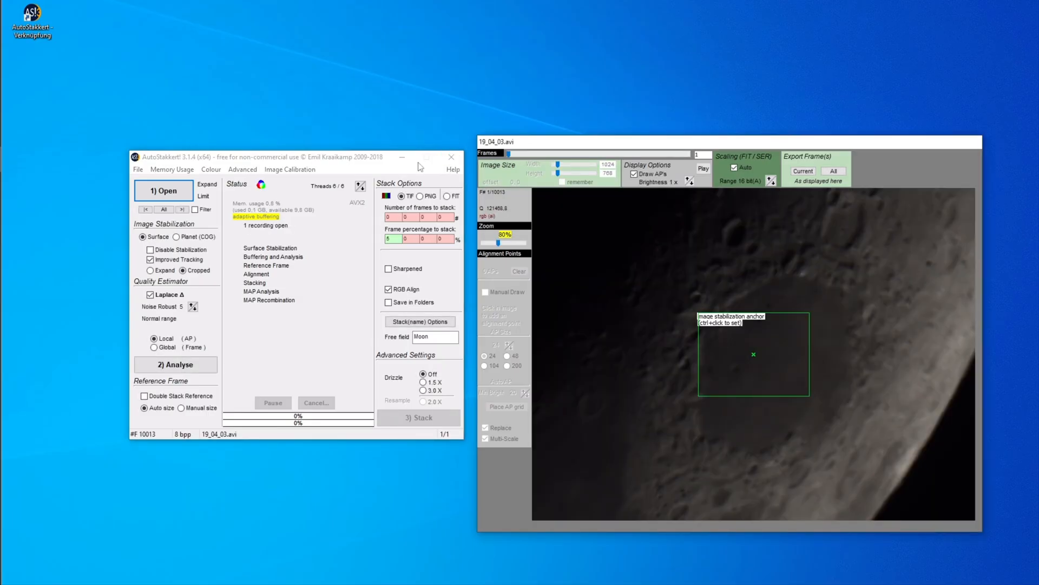
pyautogui.moveTo(432, 162); pyautogui.dragTo(379, 180)
pyautogui.moveTo(581, 145)
pyautogui.mouseDown()
pyautogui.moveTo(549, 141)
pyautogui.moveTo(514, 103)
pyautogui.moveTo(535, 120)
pyautogui.mouseUp()
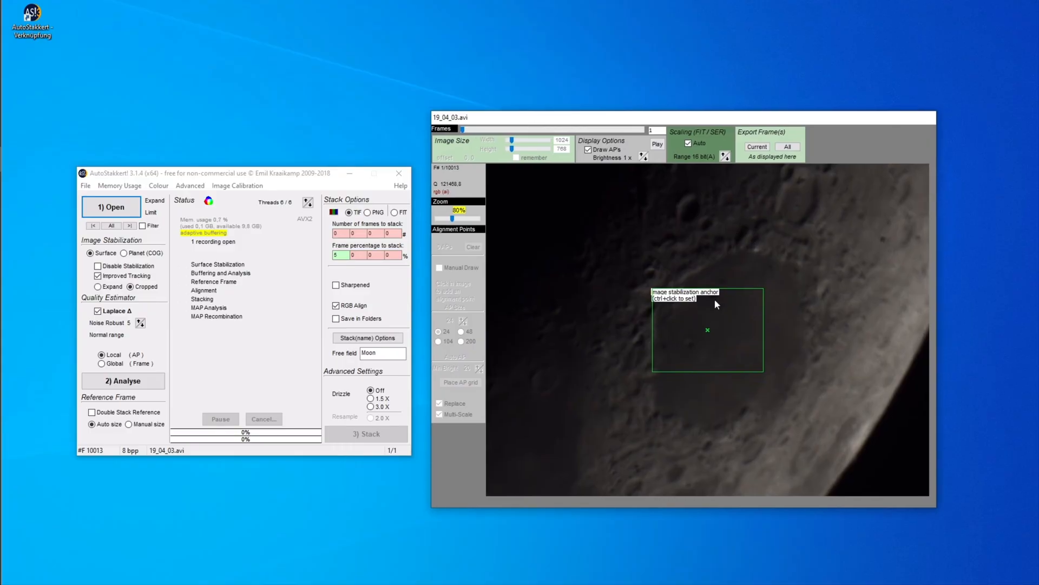
# Scrub the recording to its last frame and back to the first to examine how the Moon's image drifts.
pyautogui.moveTo(463, 130); pyautogui.dragTo(656, 130)
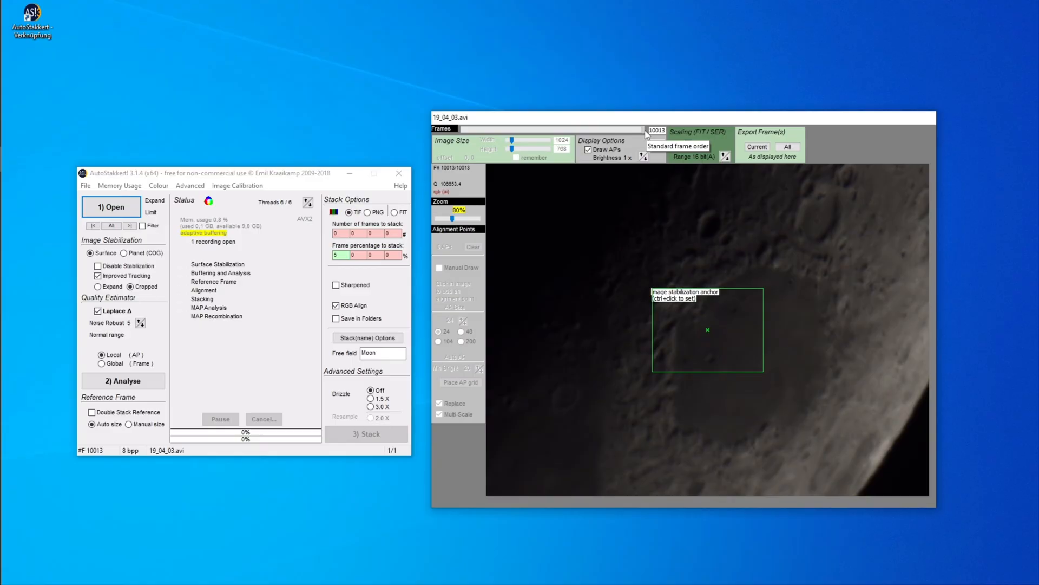
pyautogui.moveTo(645, 130); pyautogui.dragTo(541, 132)
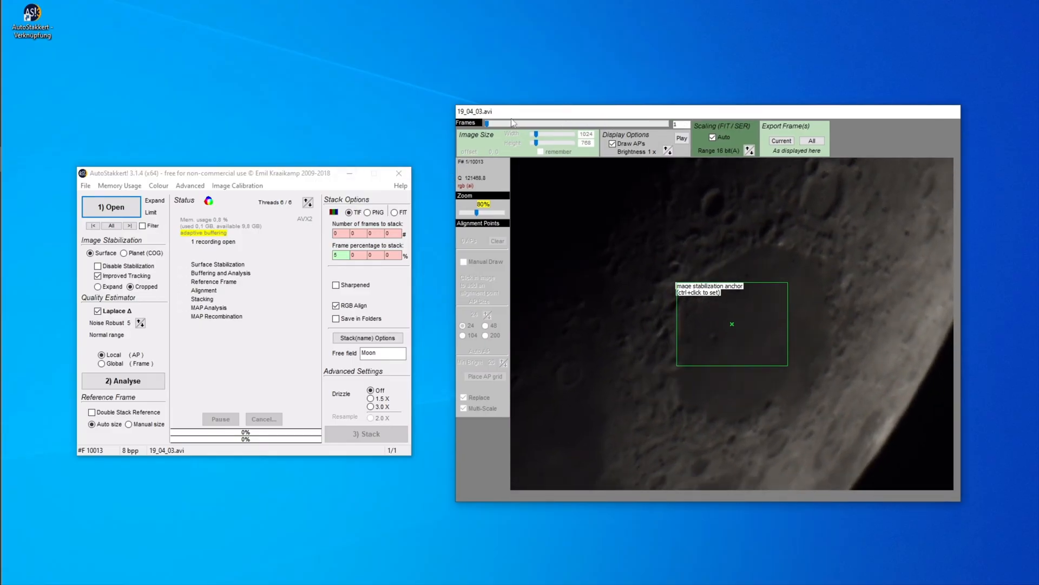
pyautogui.moveTo(269, 173); pyautogui.dragTo(328, 175)
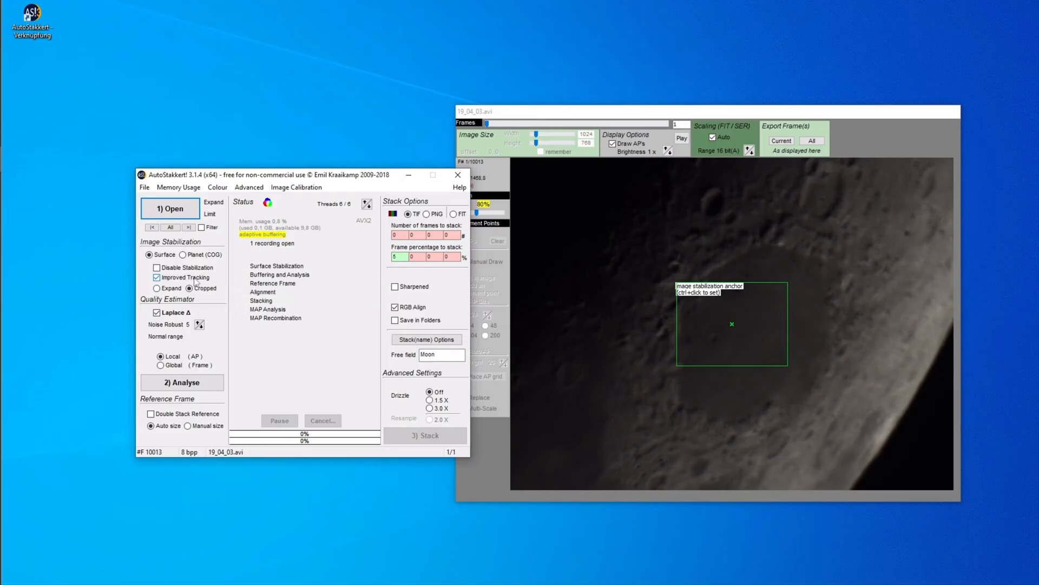
pyautogui.moveTo(513, 121); pyautogui.dragTo(476, 125)
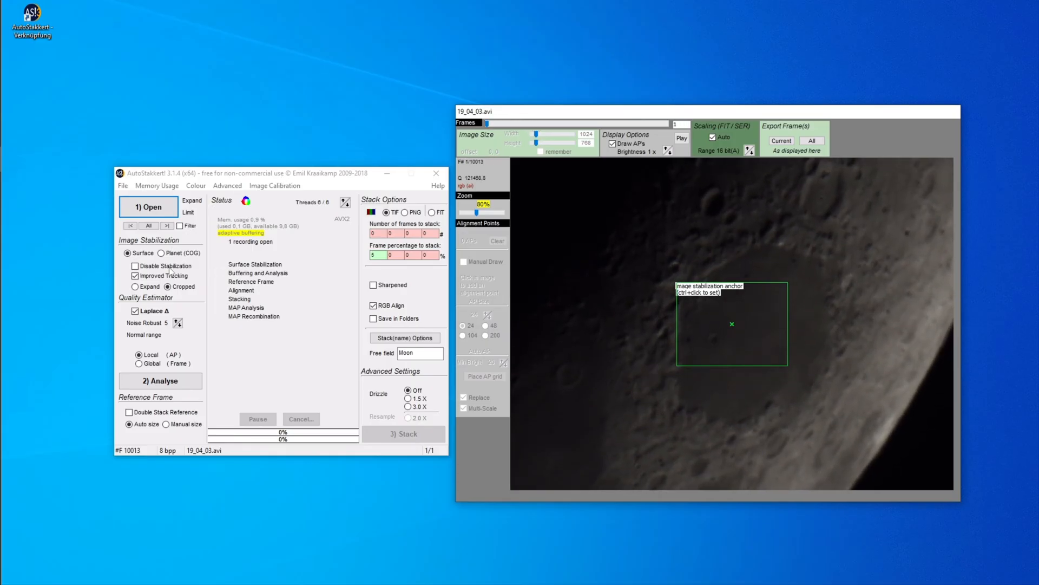
# Examine frames around 2436 and 9772 for image shift relevant to Cropped stabilization, and return to frame 1.
pyautogui.click(137, 280)
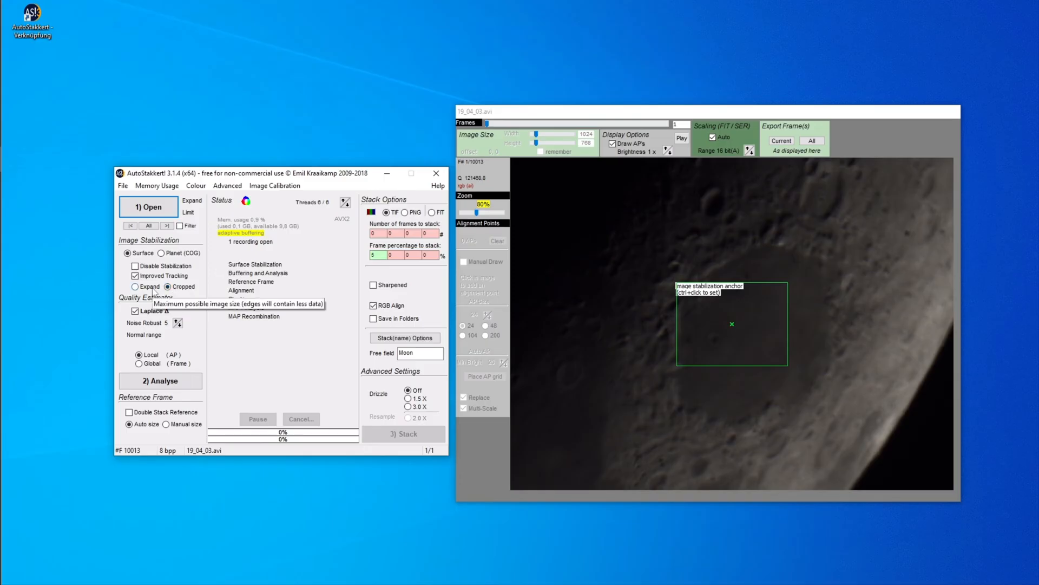
pyautogui.click(487, 125)
pyautogui.moveTo(486, 123); pyautogui.dragTo(531, 124)
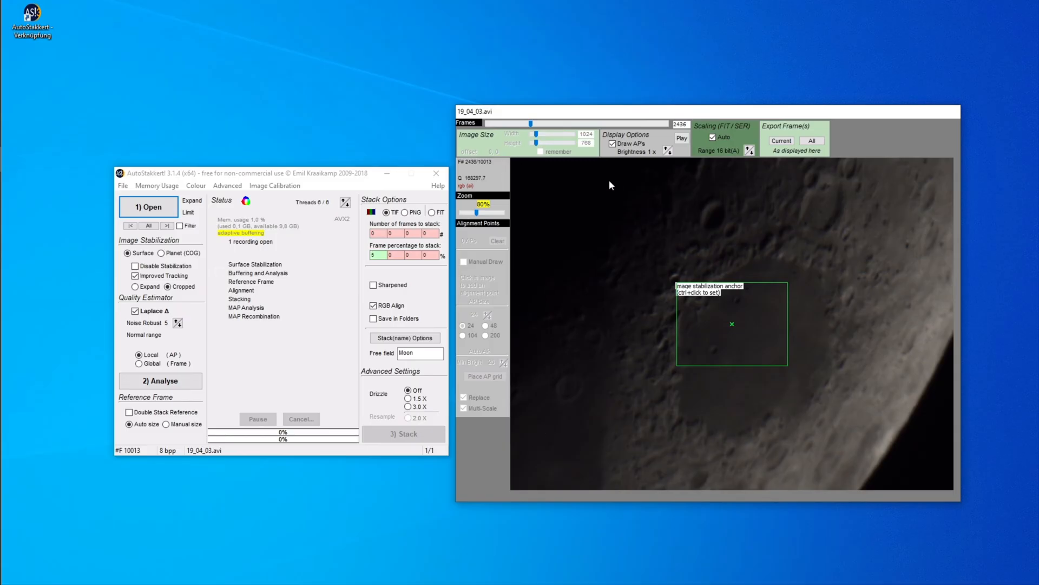
pyautogui.moveTo(530, 124); pyautogui.dragTo(661, 126)
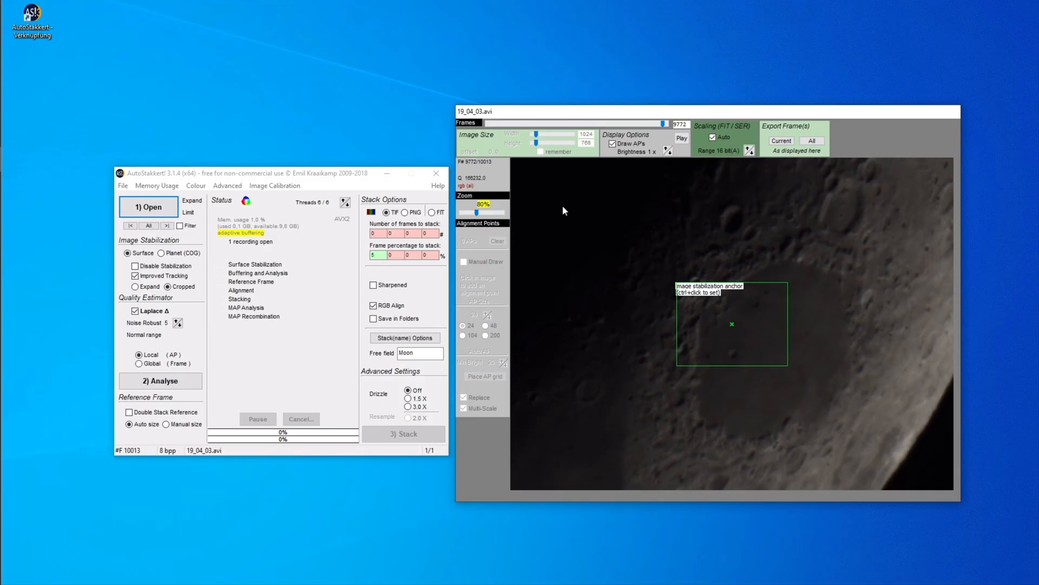
pyautogui.click(189, 291)
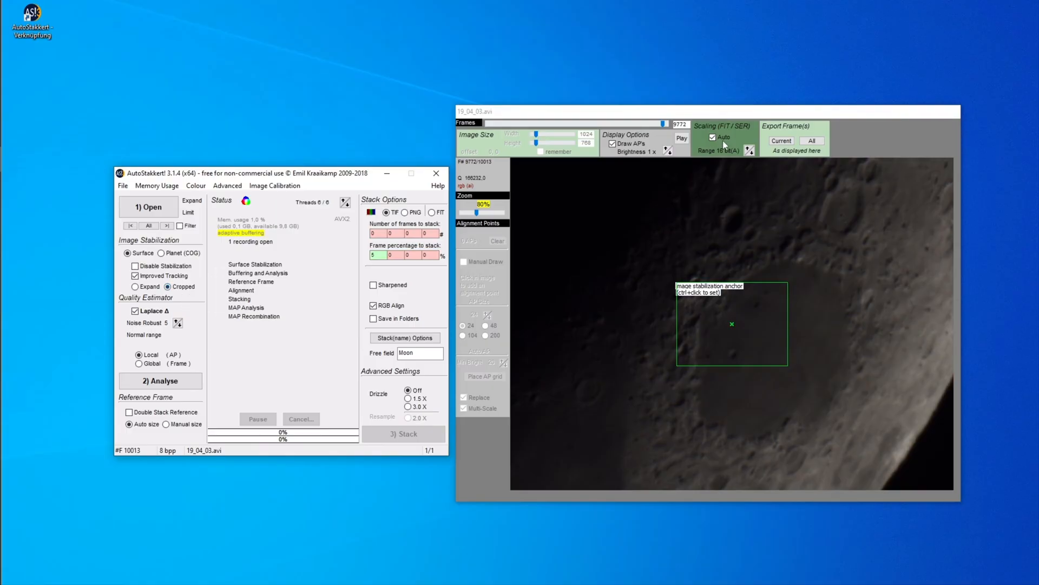
pyautogui.click(662, 126)
pyautogui.moveTo(662, 126); pyautogui.dragTo(485, 125)
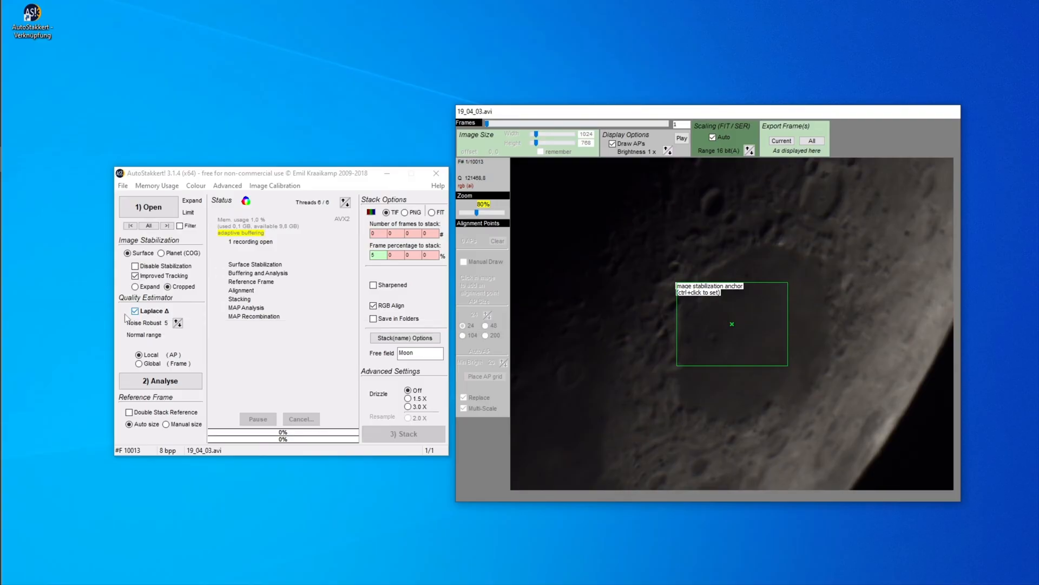
# Analyse the recording with Surface stabilization, Laplace quality estimation, Noise Robust 5 and Local quality.
pyautogui.click(152, 318)
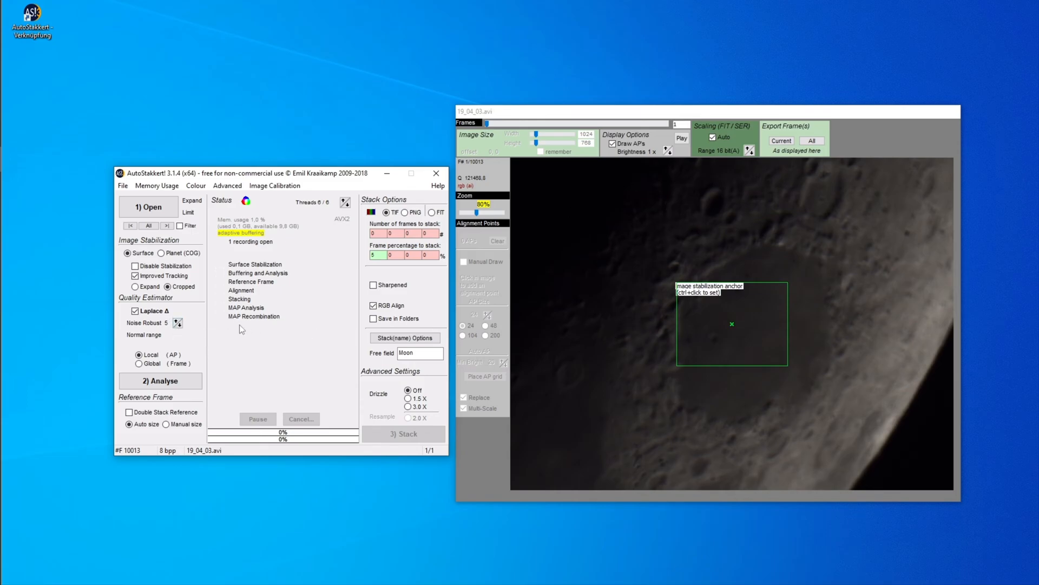
pyautogui.click(177, 321)
pyautogui.click(179, 325)
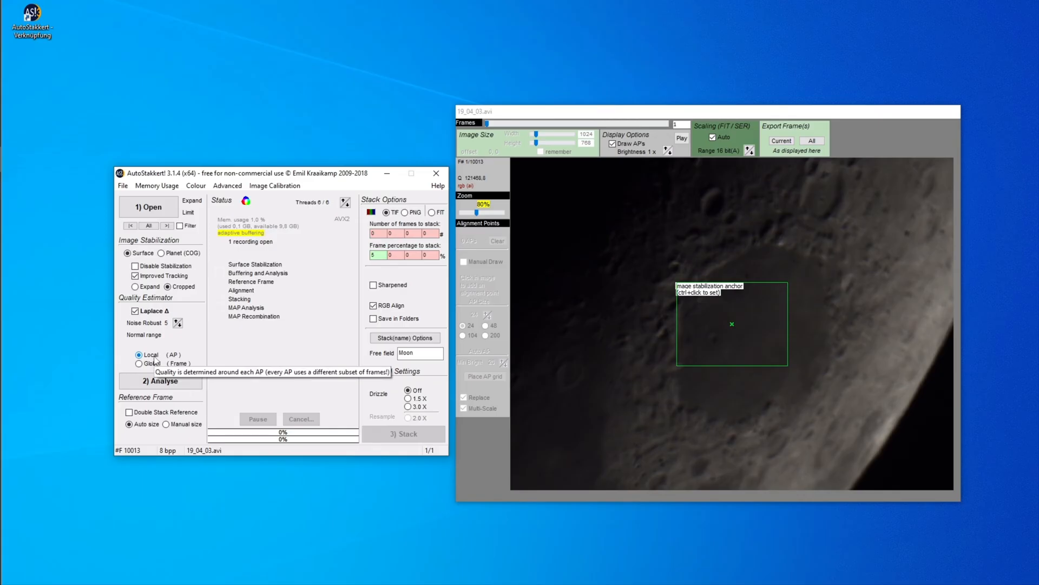
pyautogui.click(160, 381)
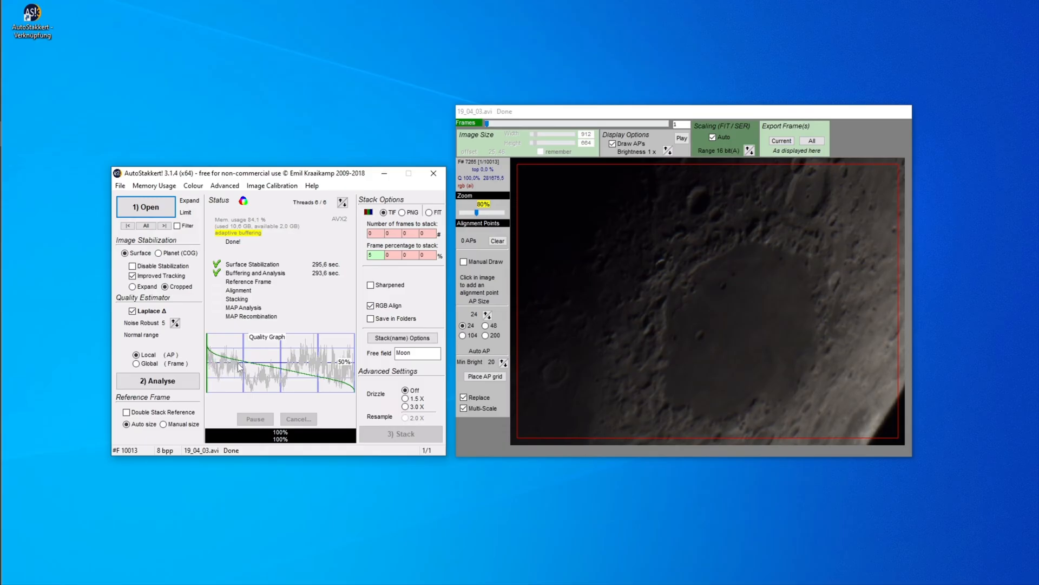
# Inspect sorted frames at several positions on the quality graph, from the best ones down to about 50% quality.
pyautogui.moveTo(244, 378)
pyautogui.moveTo(338, 386)
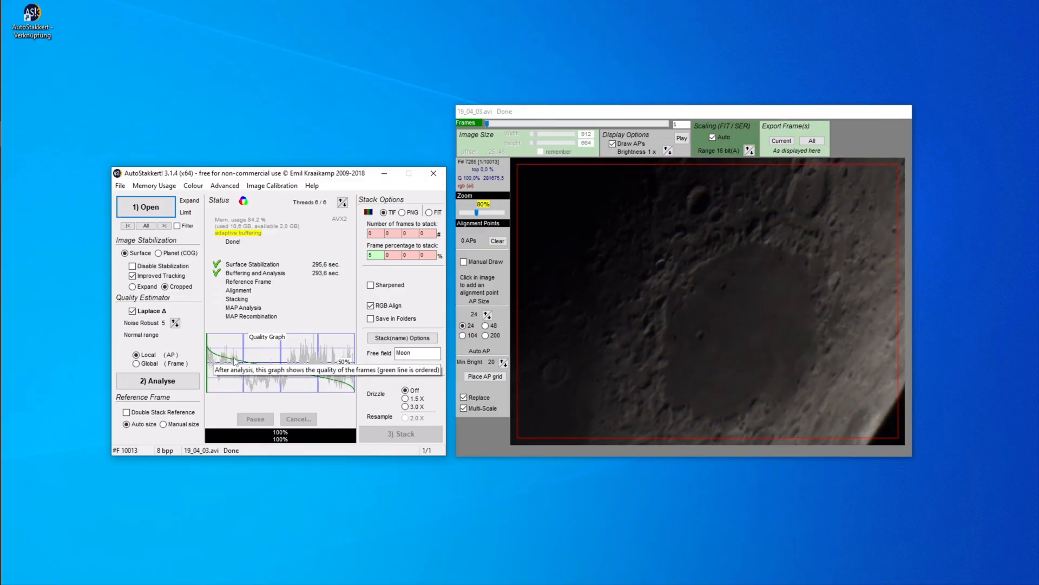
pyautogui.click(212, 358)
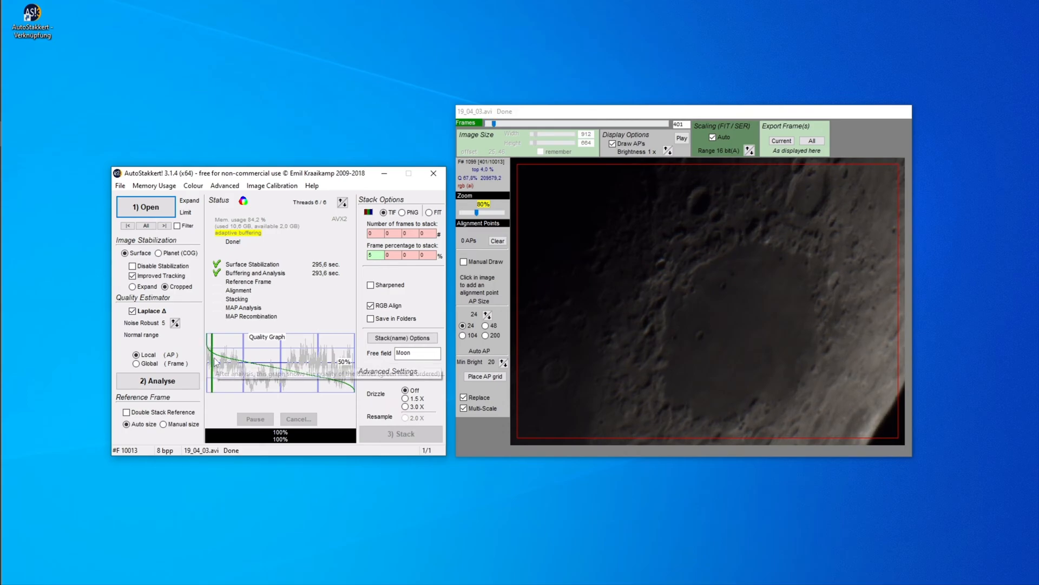
pyautogui.click(222, 360)
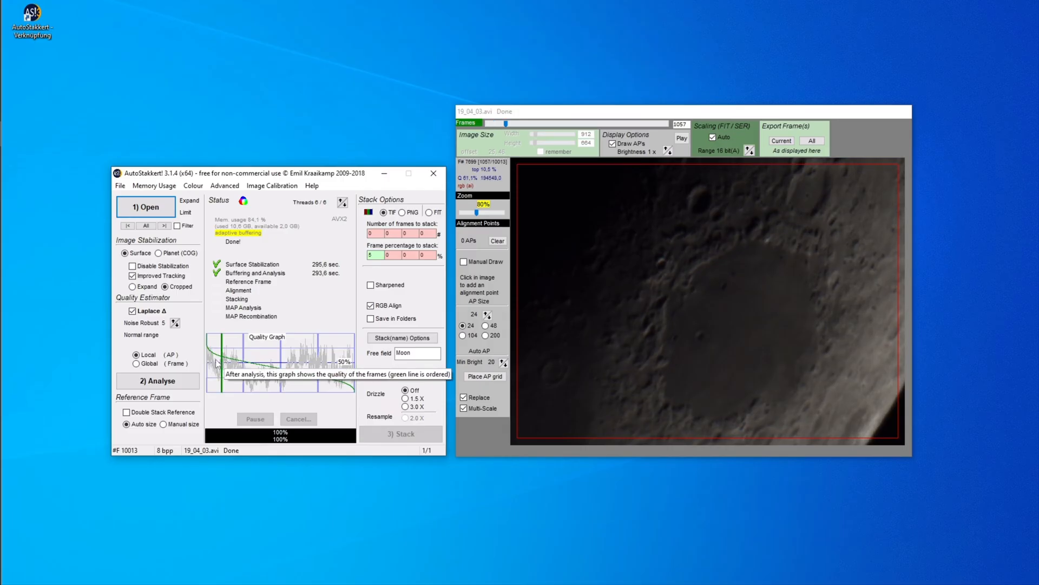
pyautogui.click(215, 362)
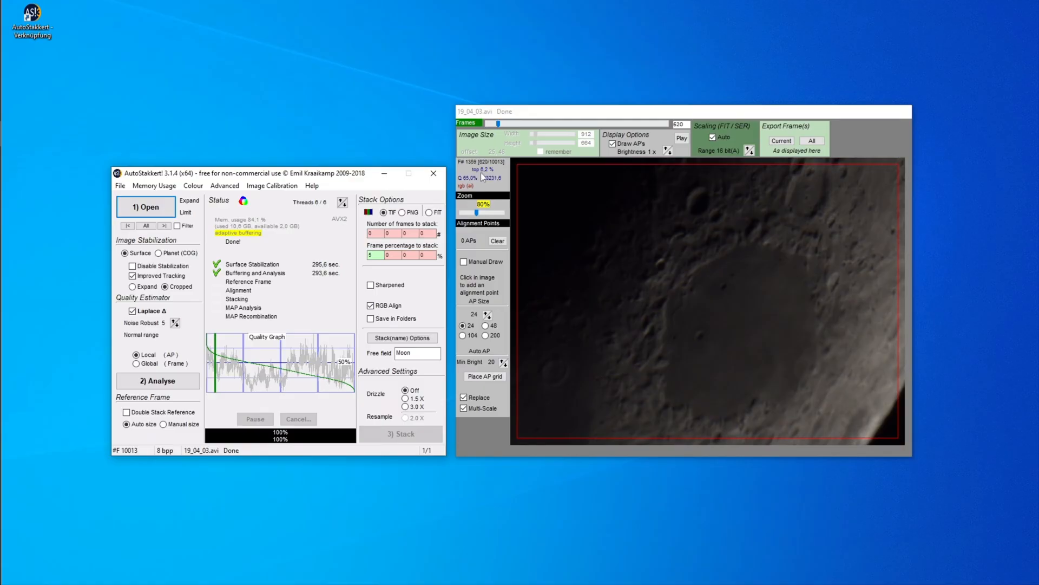
pyautogui.moveTo(243, 372)
pyautogui.click(248, 372)
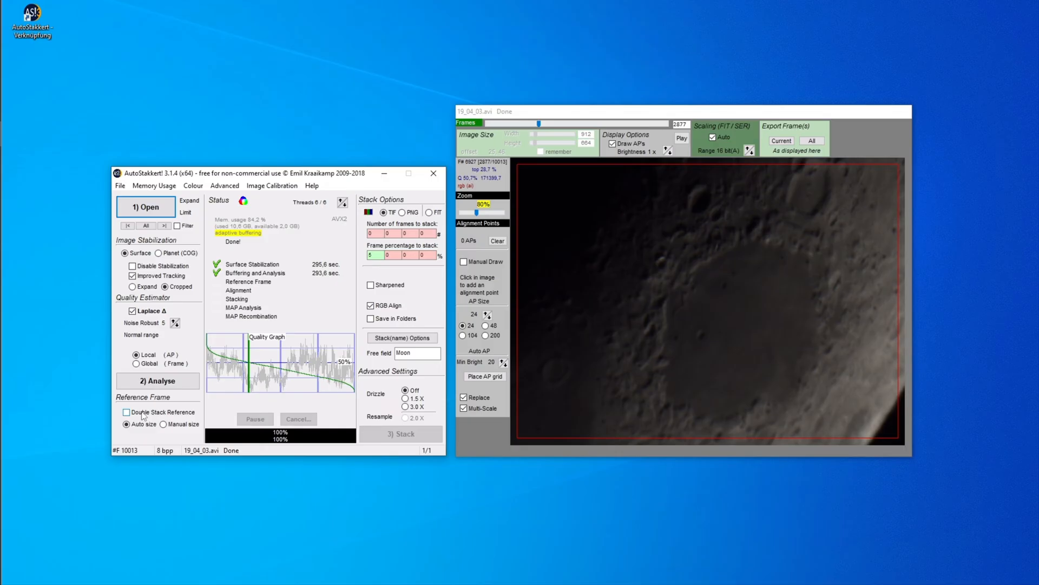
# Enable Double Stack Reference and set the frame percentages to stack to 20 and 10.
pyautogui.click(143, 414)
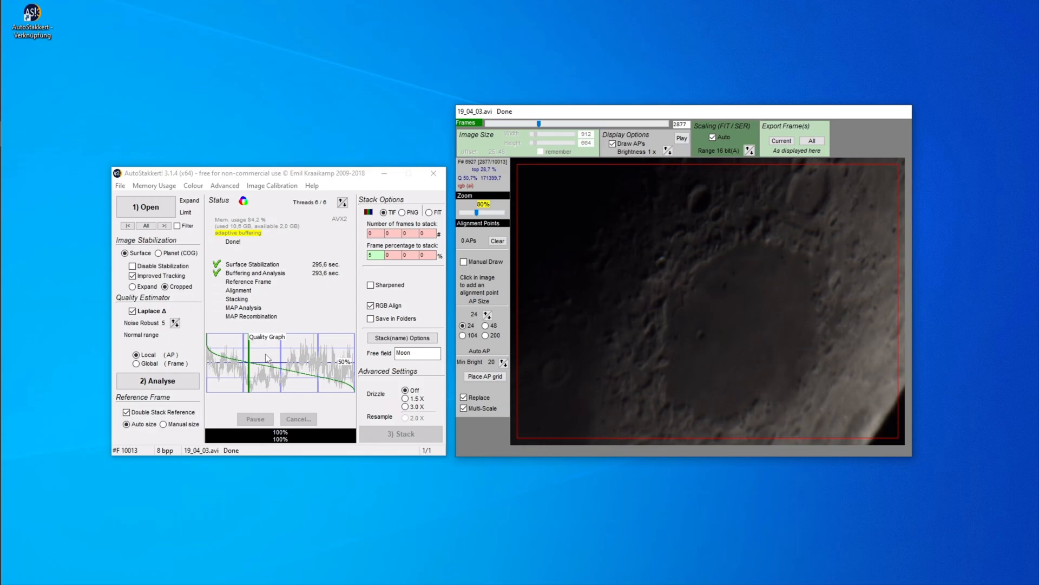
pyautogui.doubleClick(373, 255)
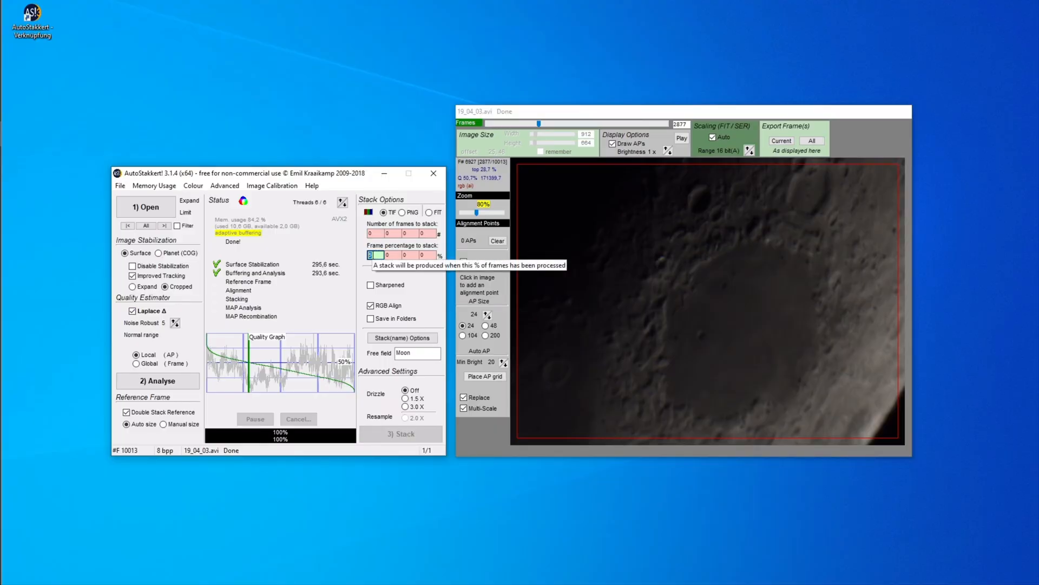
pyautogui.write('20')
pyautogui.doubleClick(373, 234)
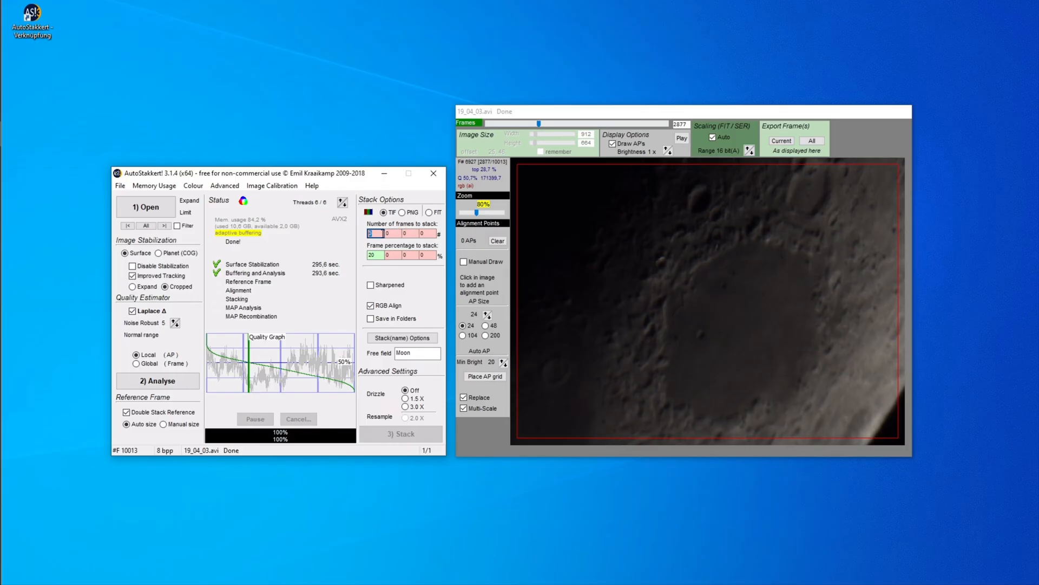
pyautogui.click(381, 254)
pyautogui.click(397, 255)
pyautogui.click(395, 254)
pyautogui.write('10')
pyautogui.press('Tab')
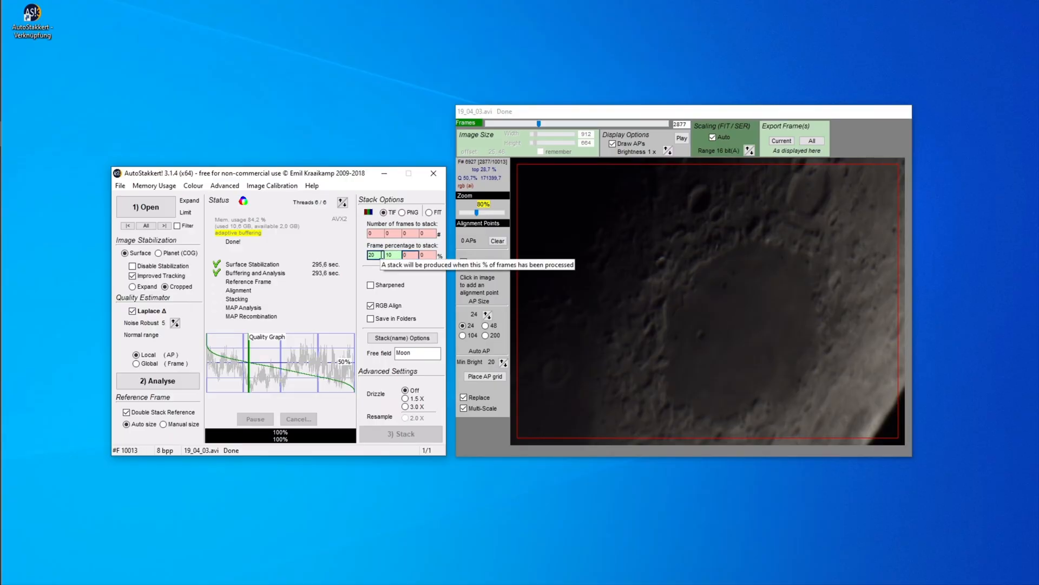
# Compare frames near the top 5, 10 and 20 percent on the quality graph to judge the chosen stacking percentages.
pyautogui.click(215, 359)
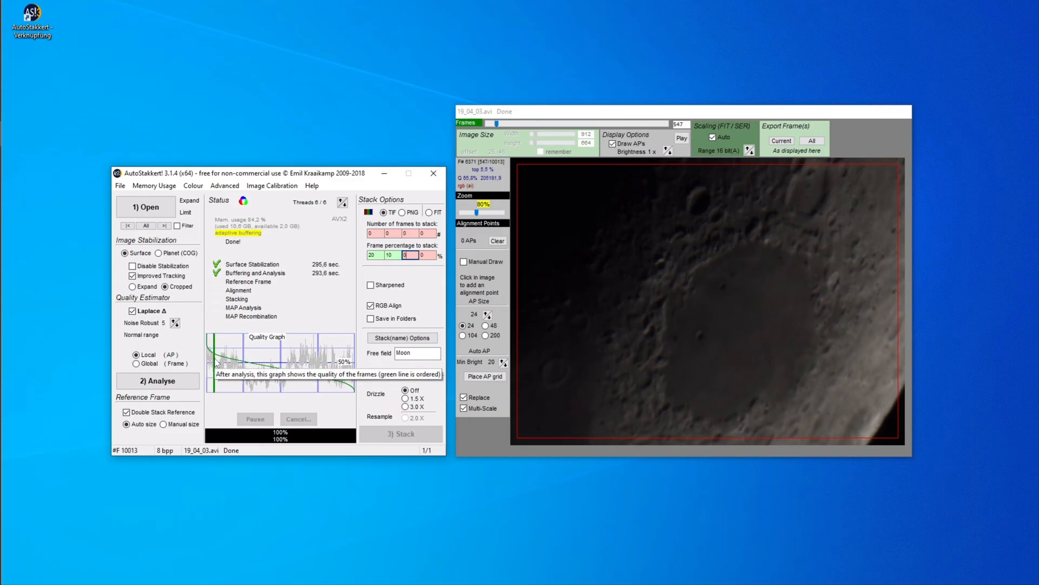
pyautogui.click(218, 358)
pyautogui.click(220, 358)
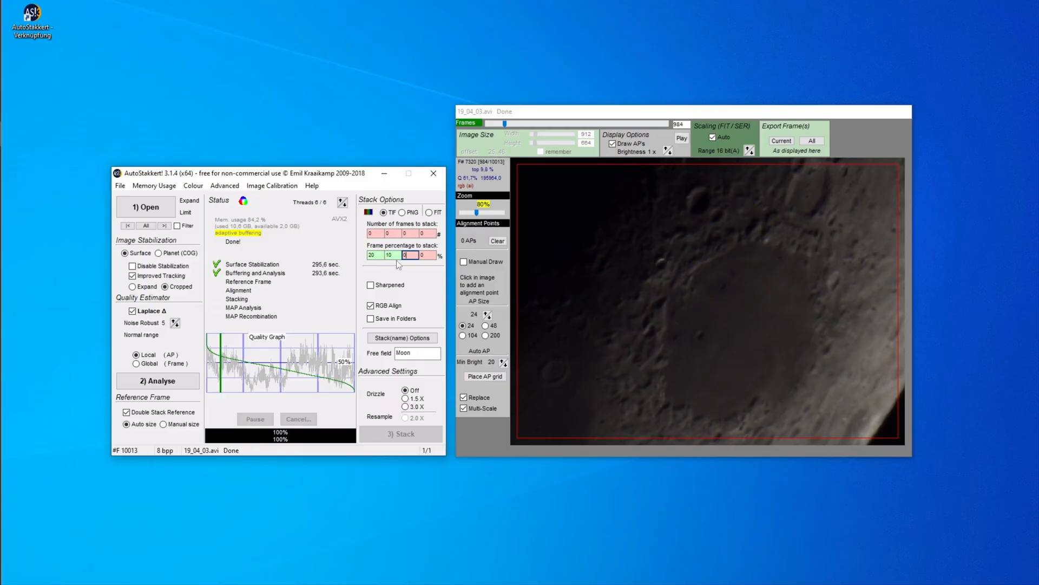
pyautogui.click(238, 371)
pyautogui.click(477, 171)
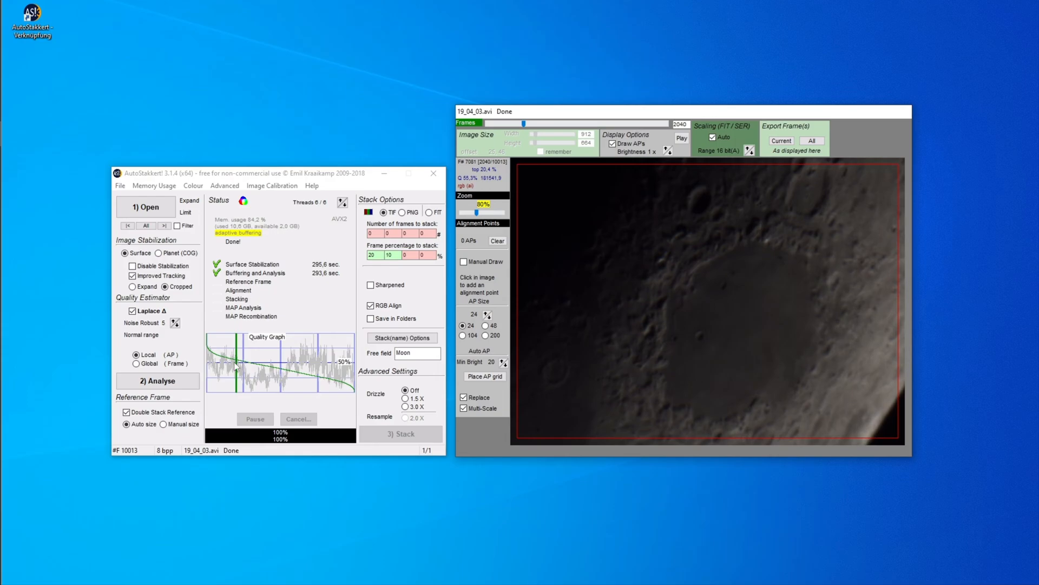
pyautogui.click(391, 255)
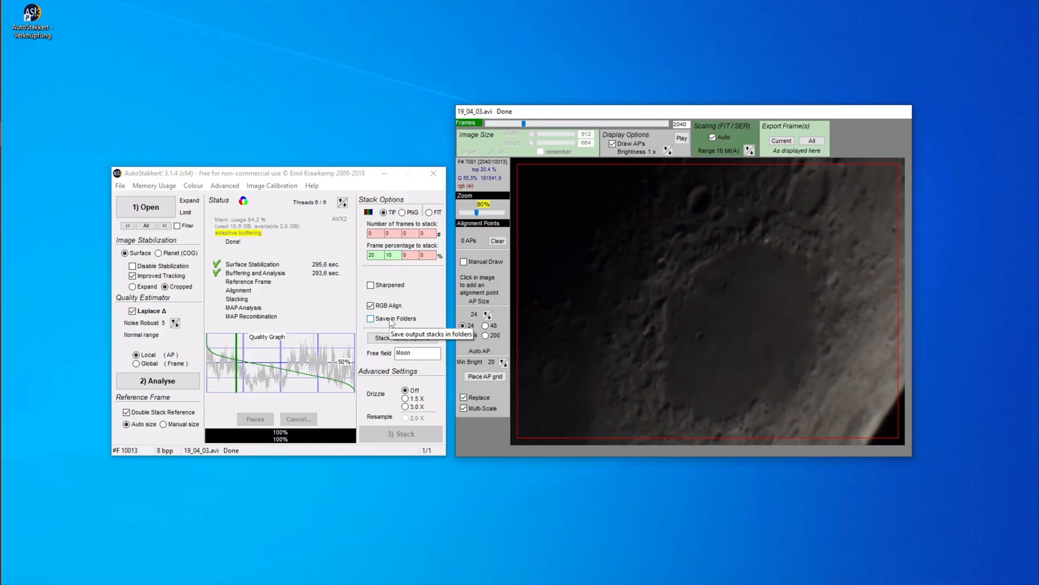
pyautogui.click(421, 352)
pyautogui.moveTo(419, 353); pyautogui.dragTo(397, 353)
pyautogui.click(415, 353)
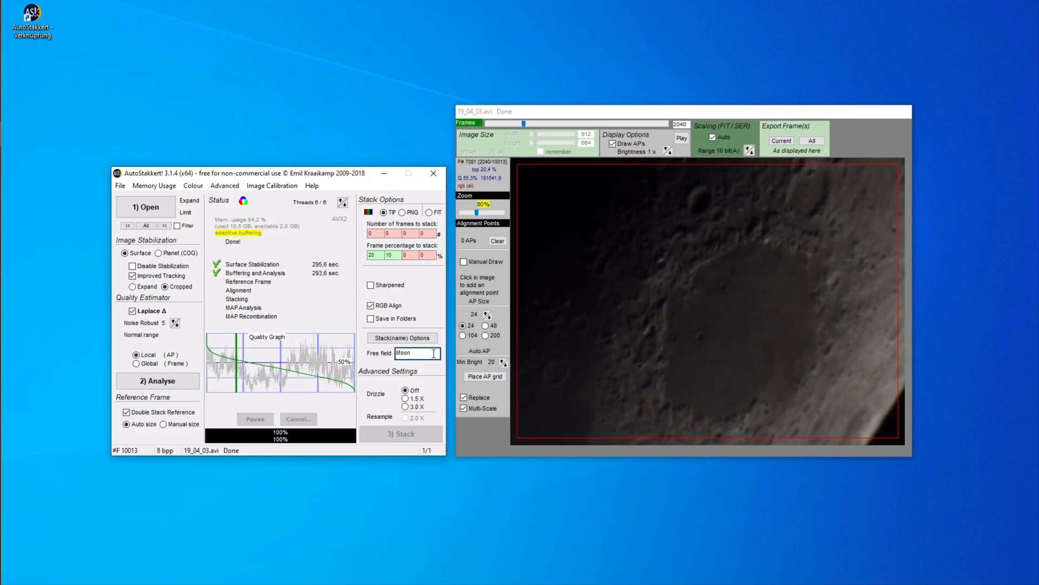
pyautogui.click(699, 262)
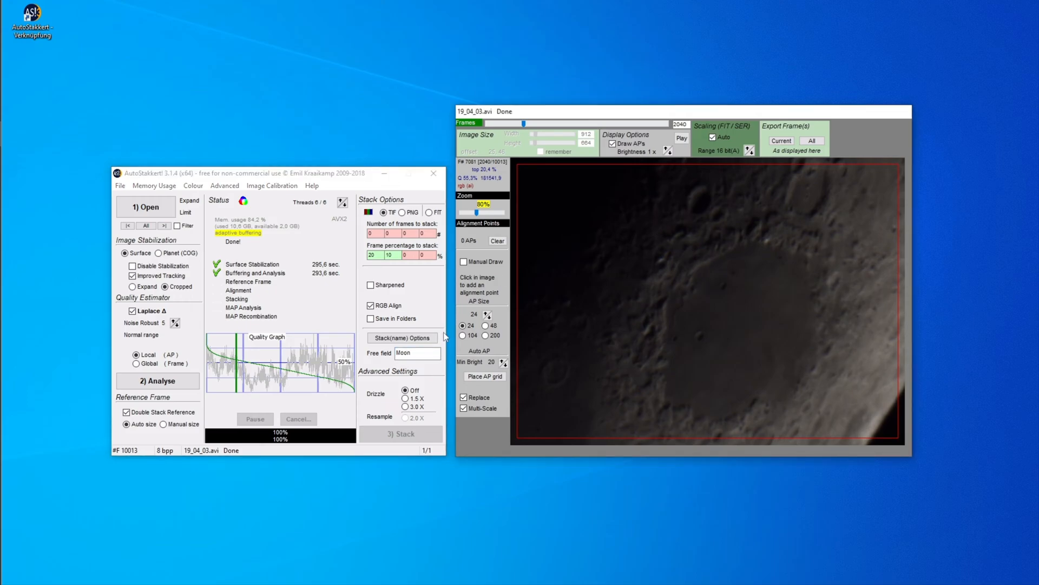
pyautogui.click(433, 353)
# Place an alignment point grid over the Moon image with AP size 24 and minimum brightness 0.
pyautogui.moveTo(522, 109); pyautogui.dragTo(528, 128)
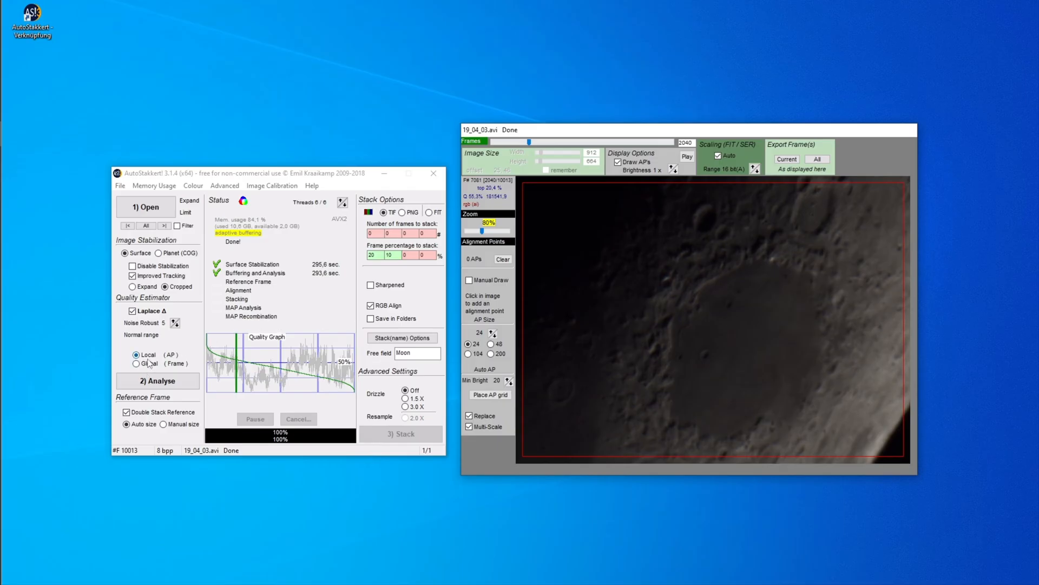
pyautogui.moveTo(162, 359)
pyautogui.click(468, 343)
pyautogui.click(510, 384)
pyautogui.click(509, 384)
pyautogui.click(491, 395)
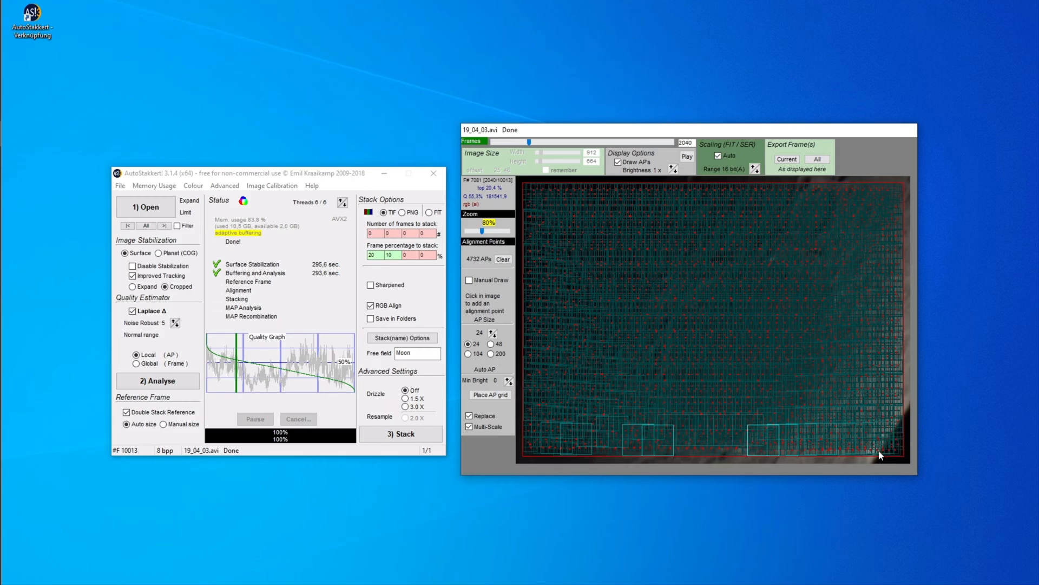
# Replace the alignment point grid using minimum brightness 20, 10 and finally 5.
pyautogui.click(508, 378)
pyautogui.click(495, 396)
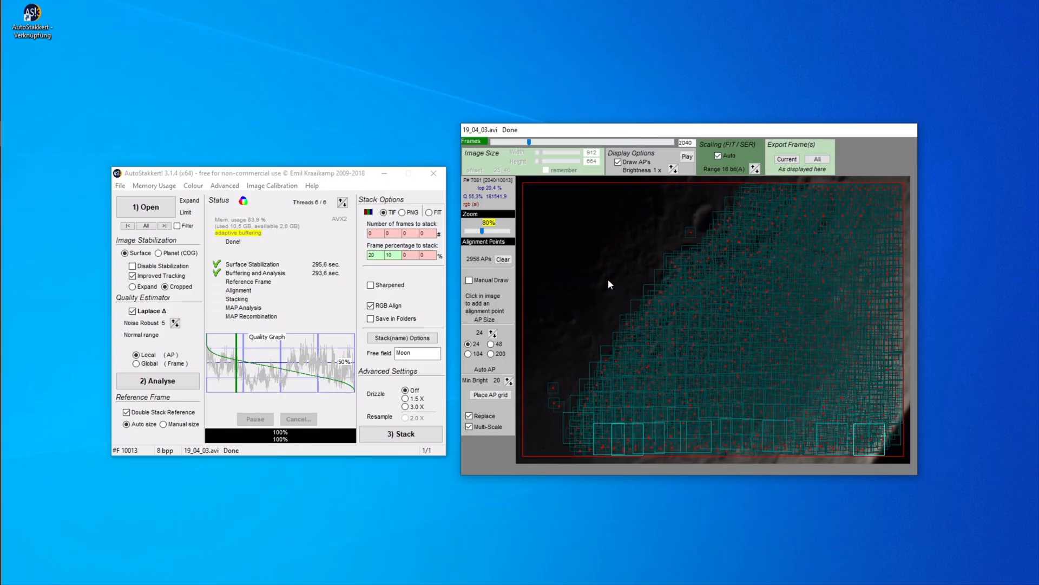
pyautogui.click(510, 383)
pyautogui.click(495, 394)
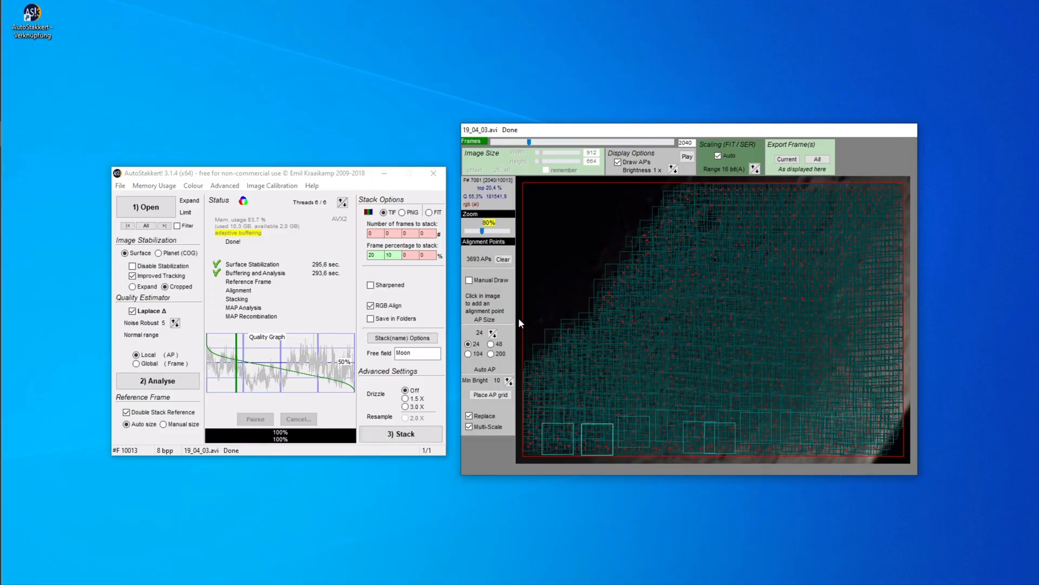
pyautogui.click(509, 383)
pyautogui.click(495, 395)
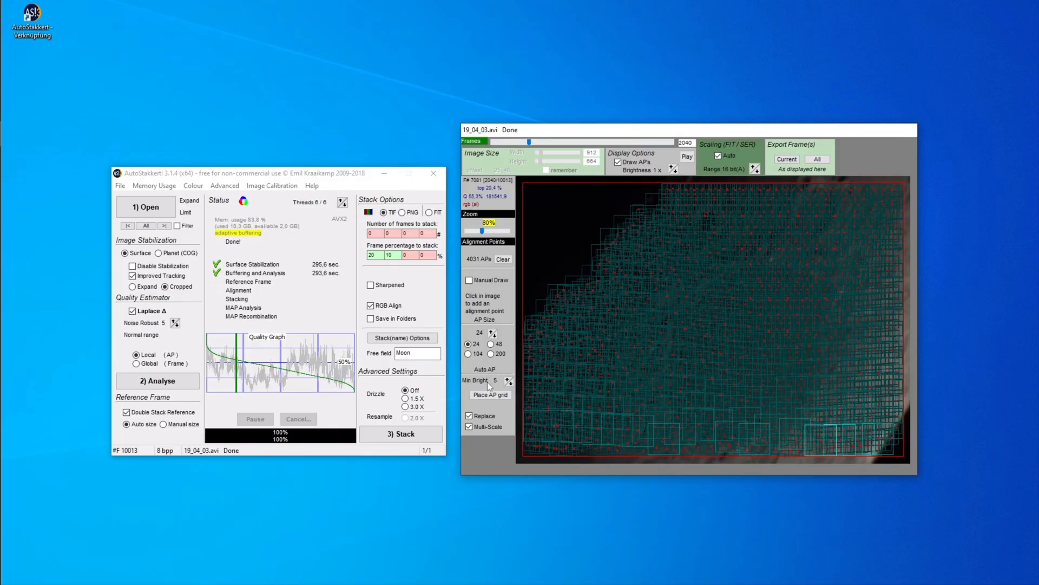
# Replace the alignment point grid using AP size 48 and stack the video at the 20 and 10 frame percentages.
pyautogui.click(491, 344)
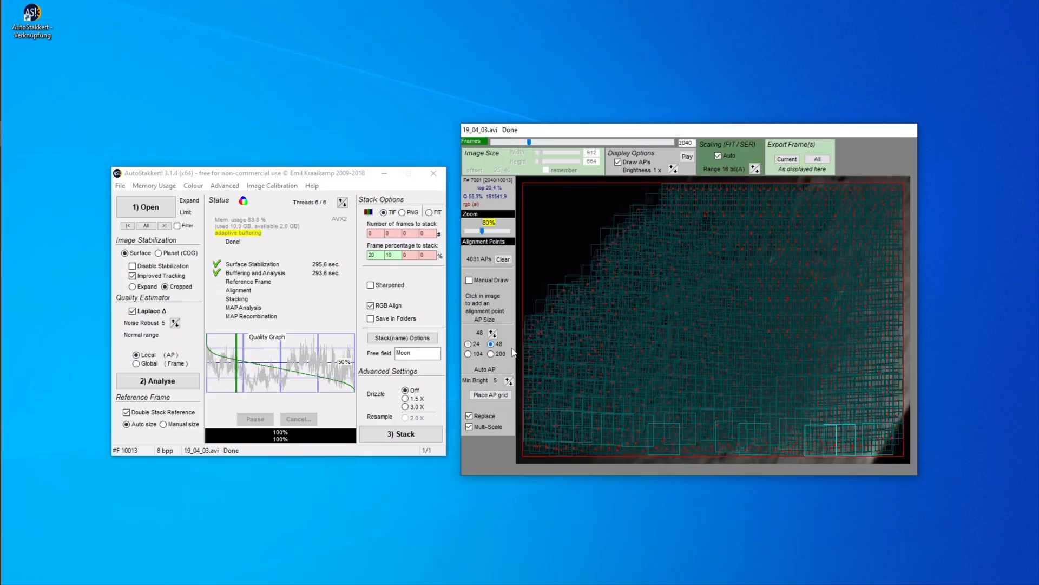
pyautogui.click(488, 396)
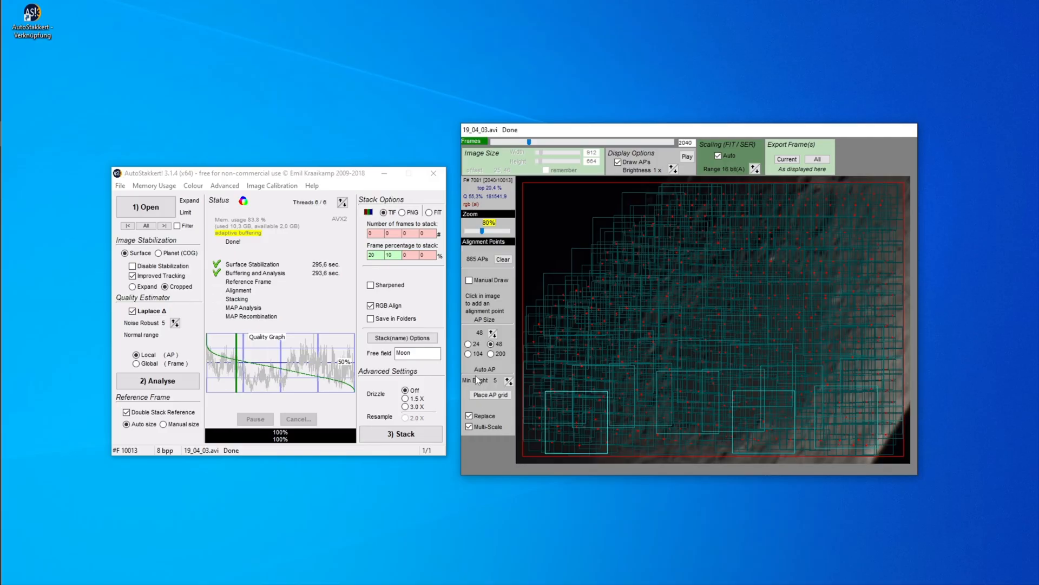
pyautogui.click(371, 256)
pyautogui.click(395, 255)
pyautogui.click(396, 436)
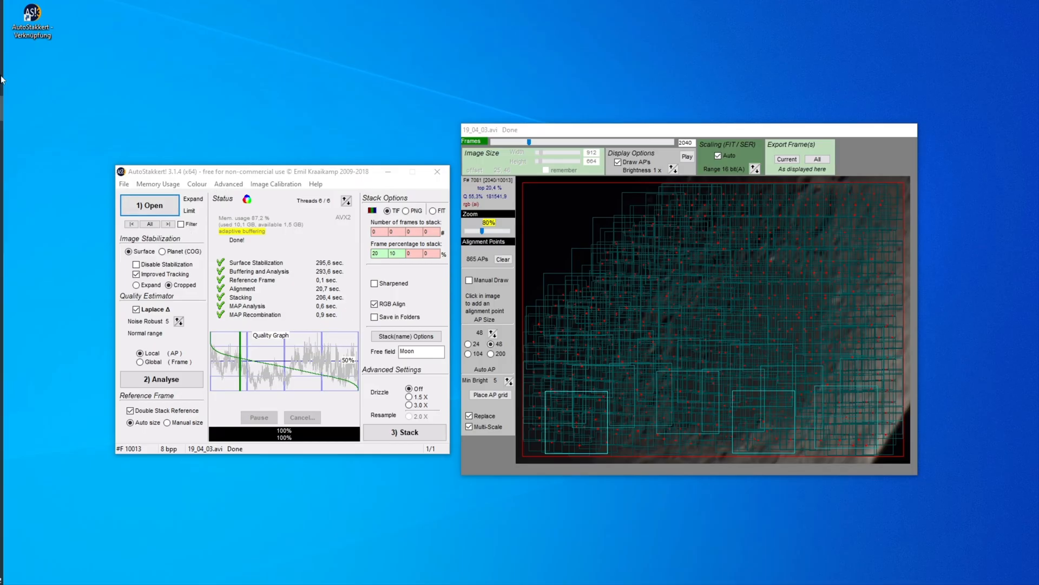
# Open the stacked P10 and P20 TIF files from the 2022 02 folder side by side in XnView.
pyautogui.click(16, 58)
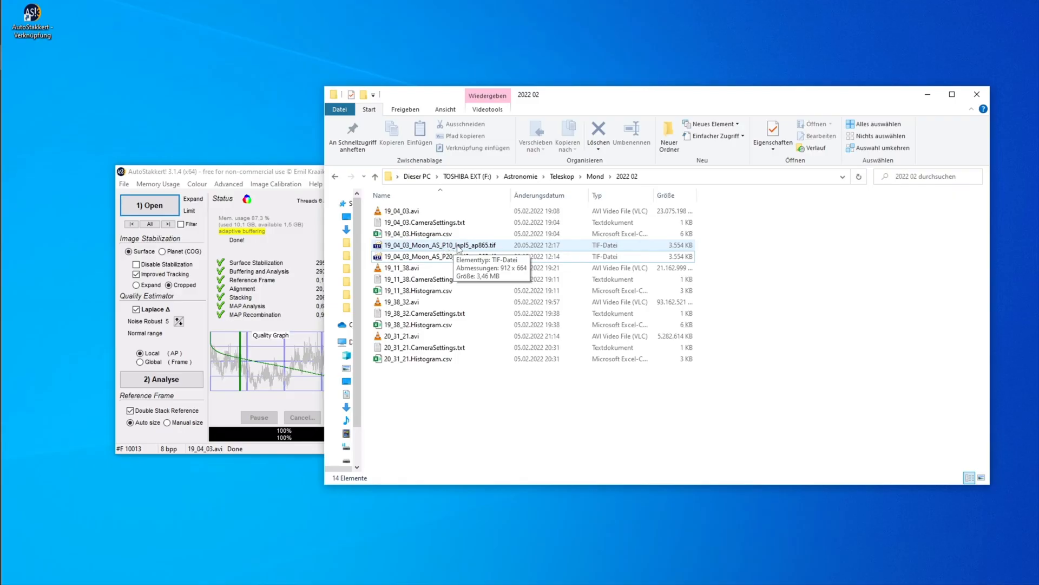
pyautogui.moveTo(527, 95); pyautogui.dragTo(489, 293)
pyautogui.click(399, 253)
pyautogui.moveTo(557, 292); pyautogui.dragTo(557, 75)
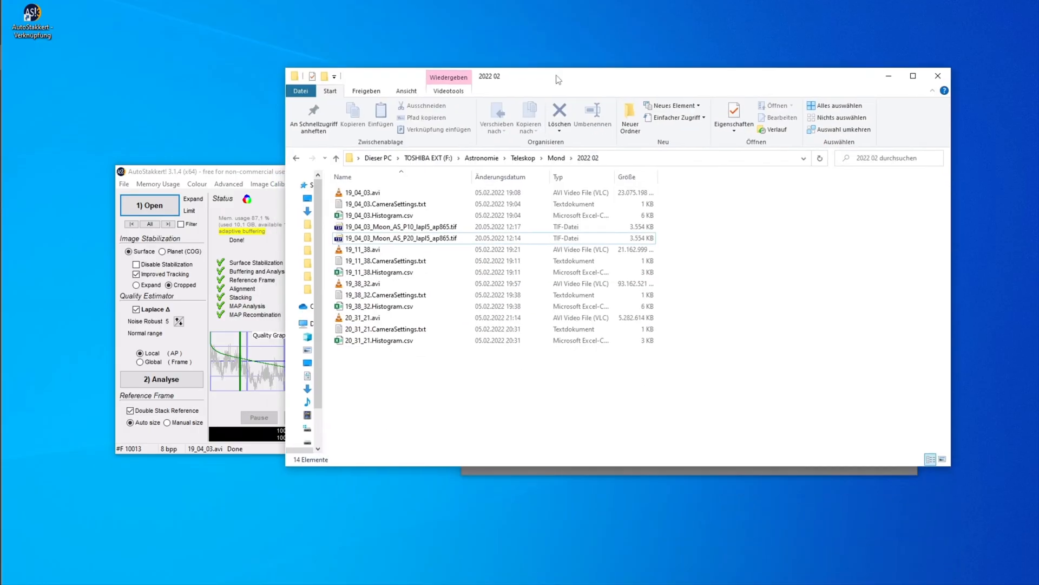
pyautogui.click(414, 230)
pyautogui.doubleClick(571, 239)
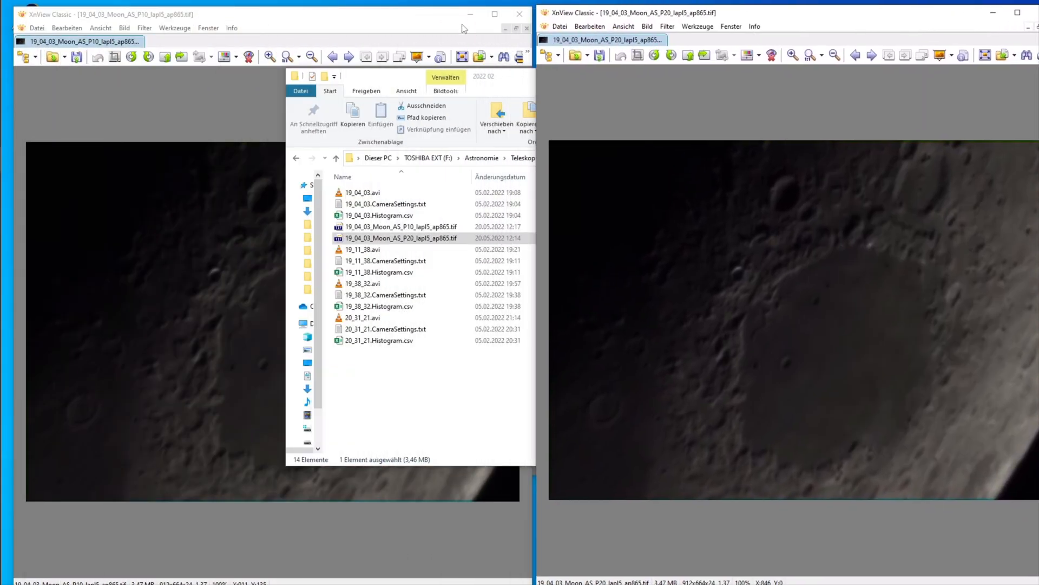
pyautogui.click(508, 21)
pyautogui.moveTo(631, 14); pyautogui.dragTo(603, 15)
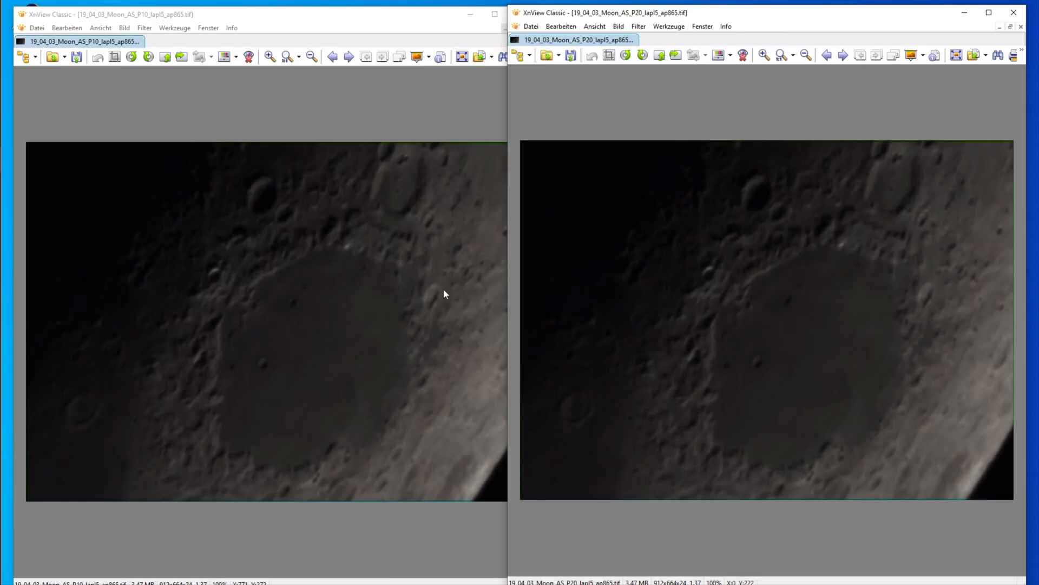
# Compare the same crater up close in the P10 and P20 stacks for sharpness and noise, and close both images.
pyautogui.scroll(5, 443, 288)
pyautogui.scroll(4, 433, 306)
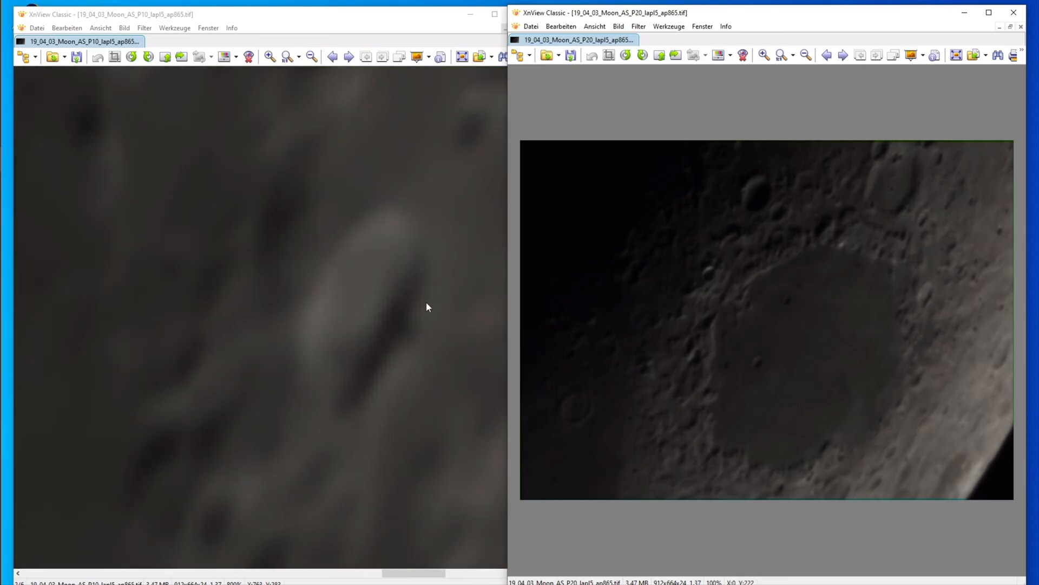
pyautogui.scroll(5, 932, 298)
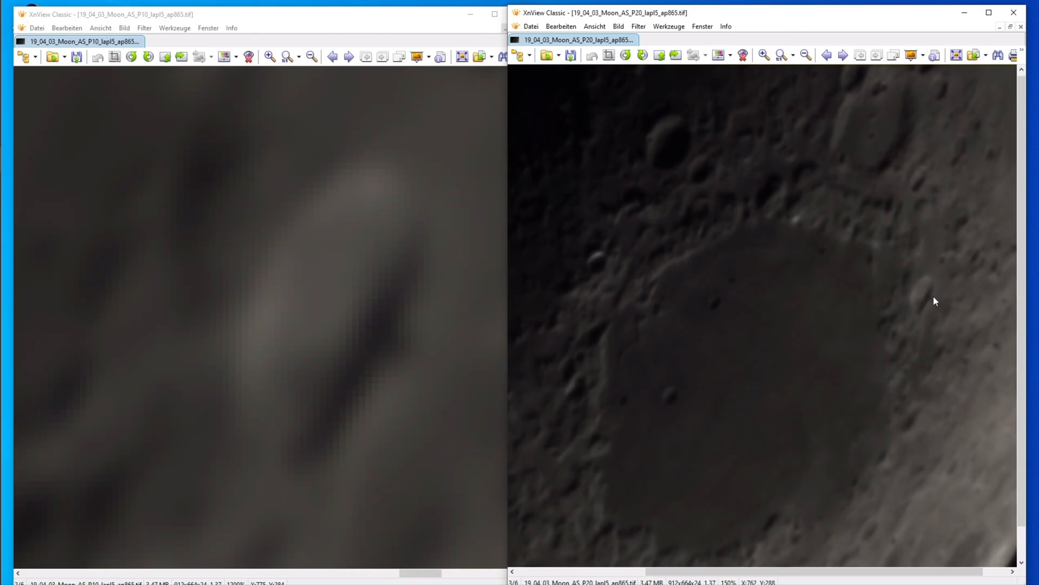
pyautogui.scroll(4, 936, 290)
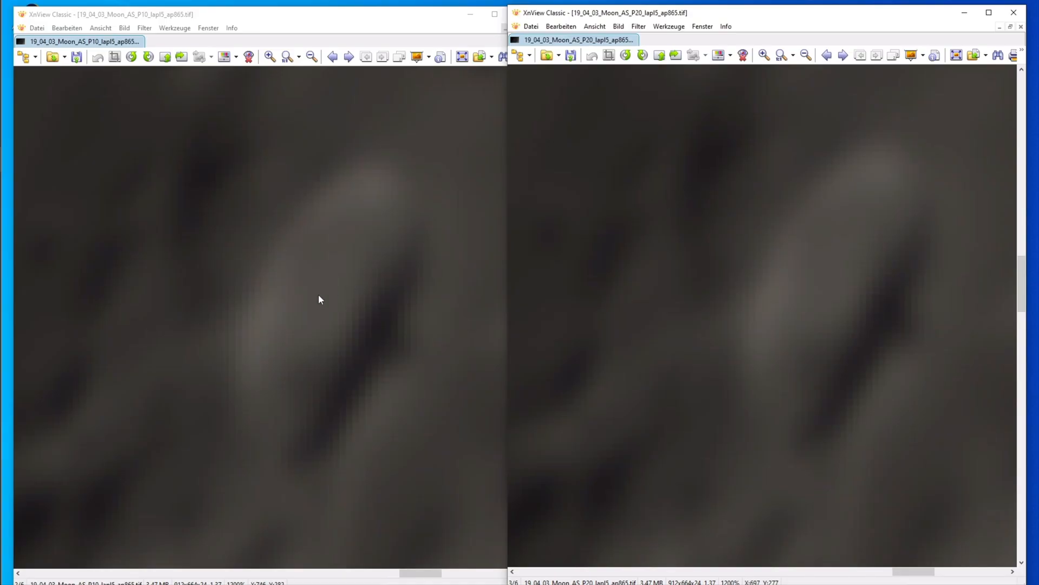
pyautogui.scroll(-1, 319, 300)
pyautogui.scroll(-1, 780, 295)
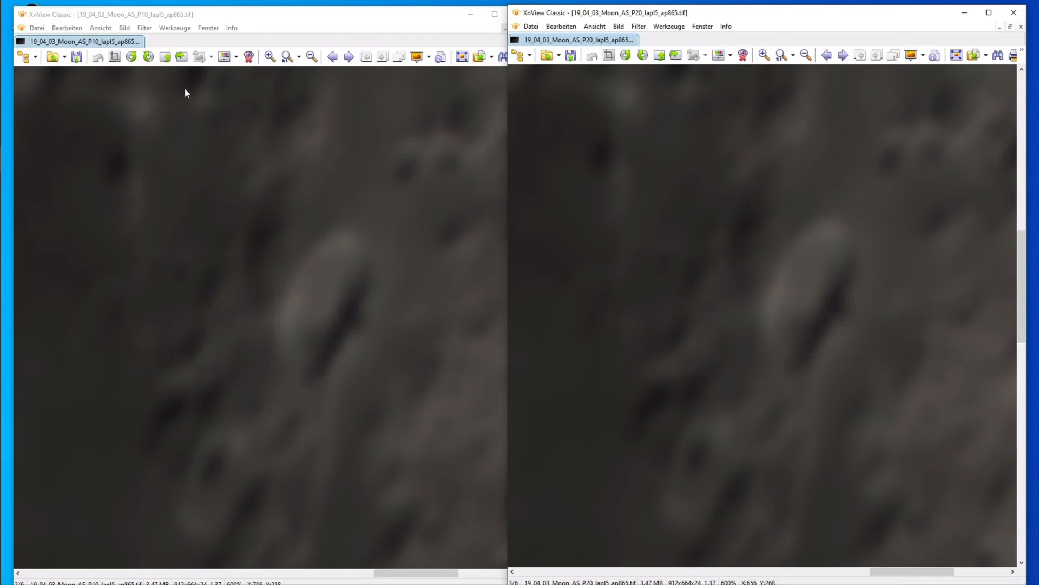
pyautogui.click(502, 114)
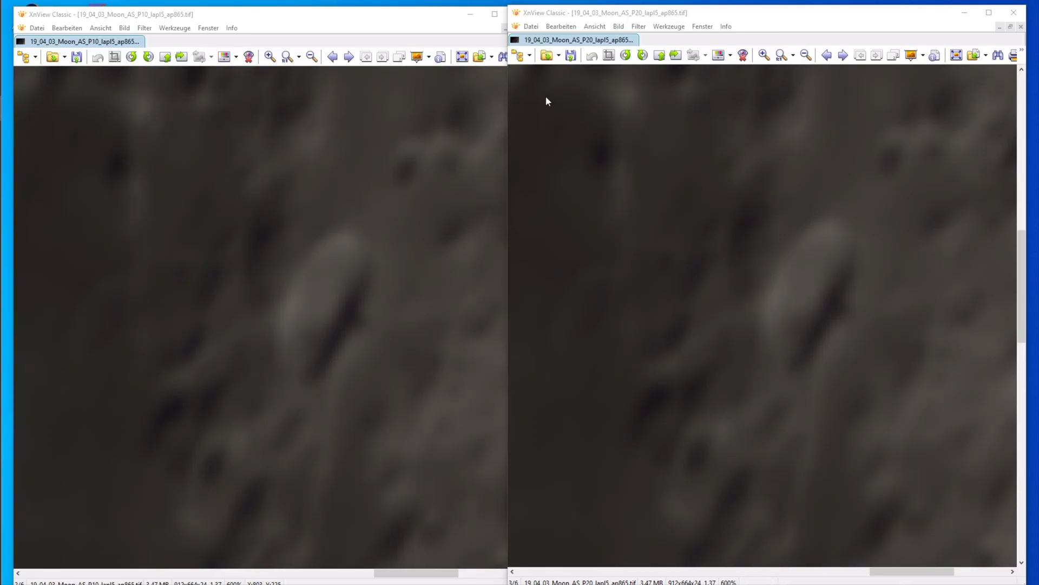
pyautogui.click(1014, 12)
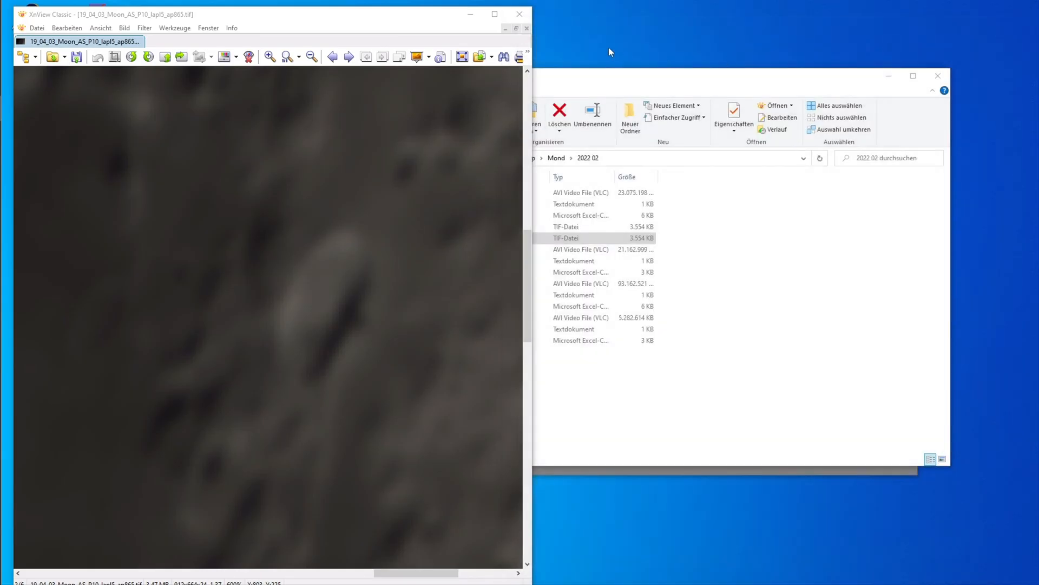
pyautogui.click(519, 13)
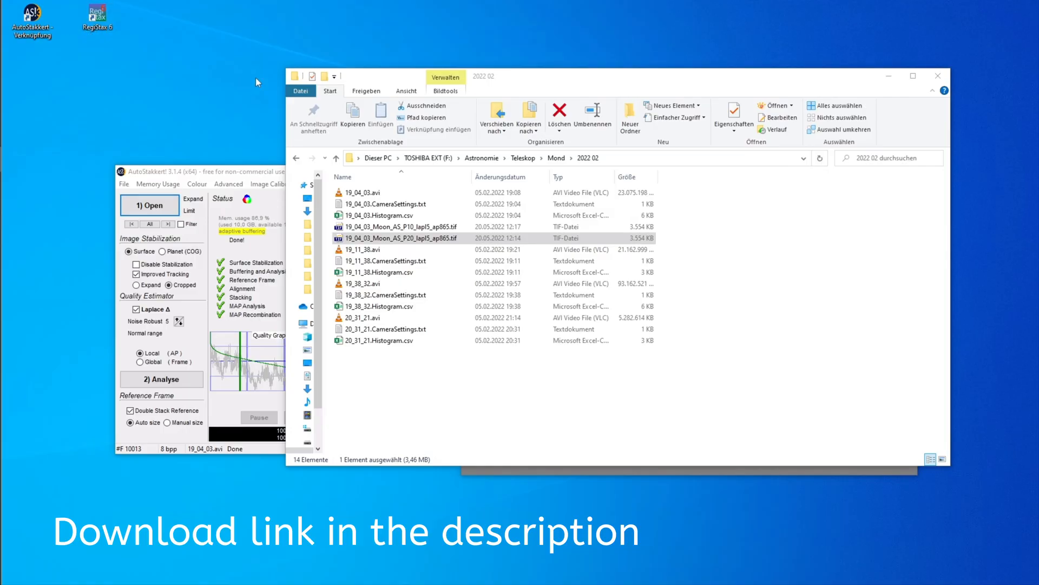
# Switch to RegiStax, load 19_04_03_Moon_AS_P10_lapl5_ap865.tif from the 2022 02 folder and show the full image.
pyautogui.moveTo(1038, 57); pyautogui.dragTo(467, 3)
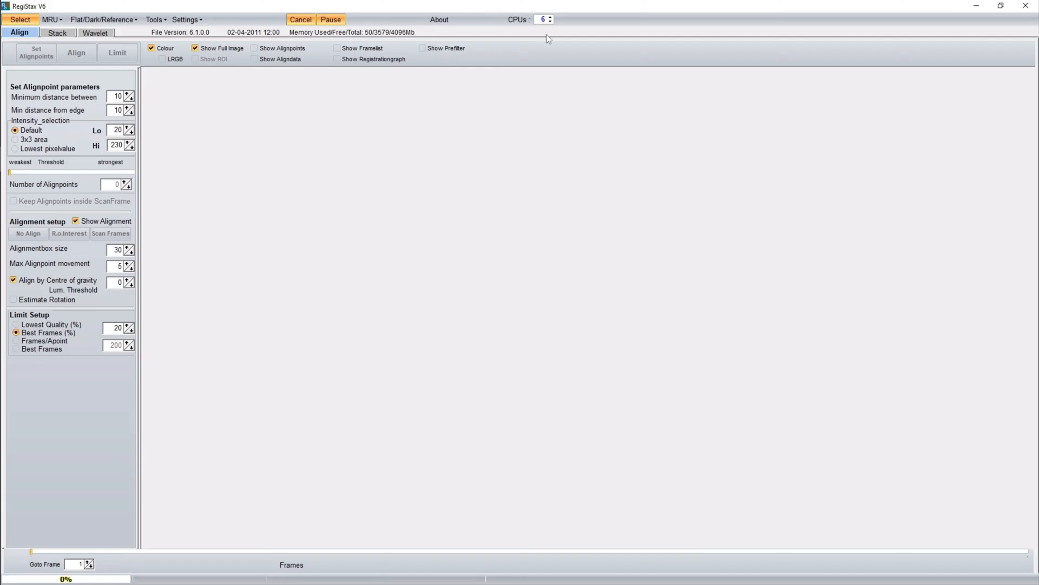
pyautogui.moveTo(1, 116)
pyautogui.click(16, 57)
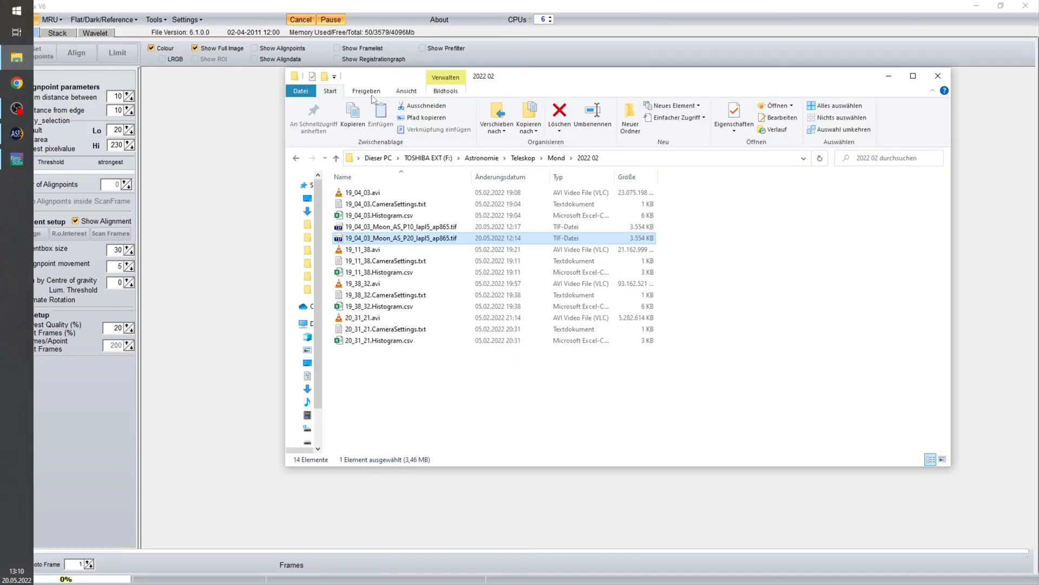
pyautogui.moveTo(533, 85); pyautogui.dragTo(580, 122)
pyautogui.click(450, 262)
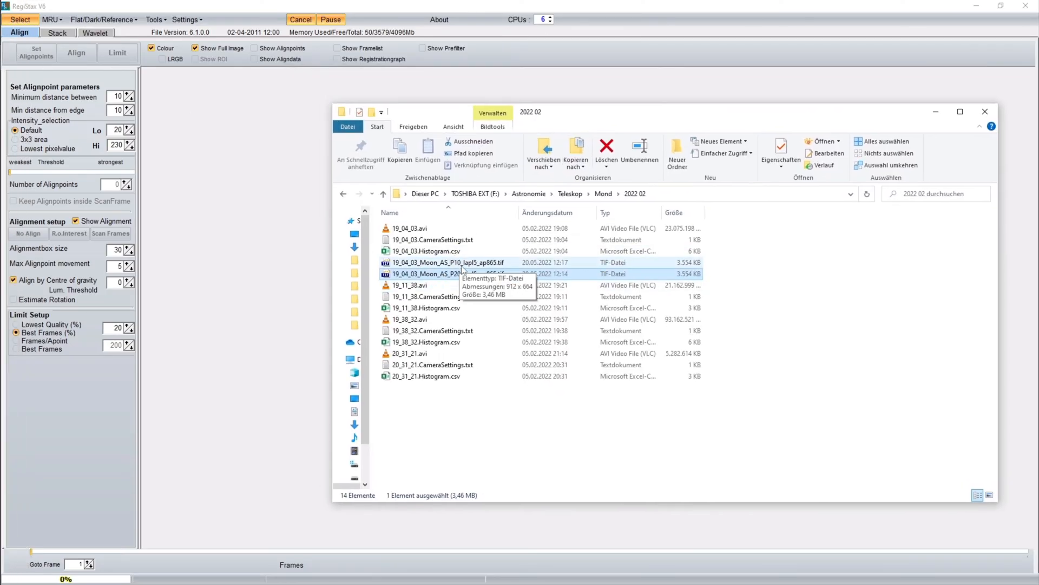
pyautogui.moveTo(536, 125); pyautogui.dragTo(515, 321)
pyautogui.moveTo(433, 461); pyautogui.dragTo(469, 196)
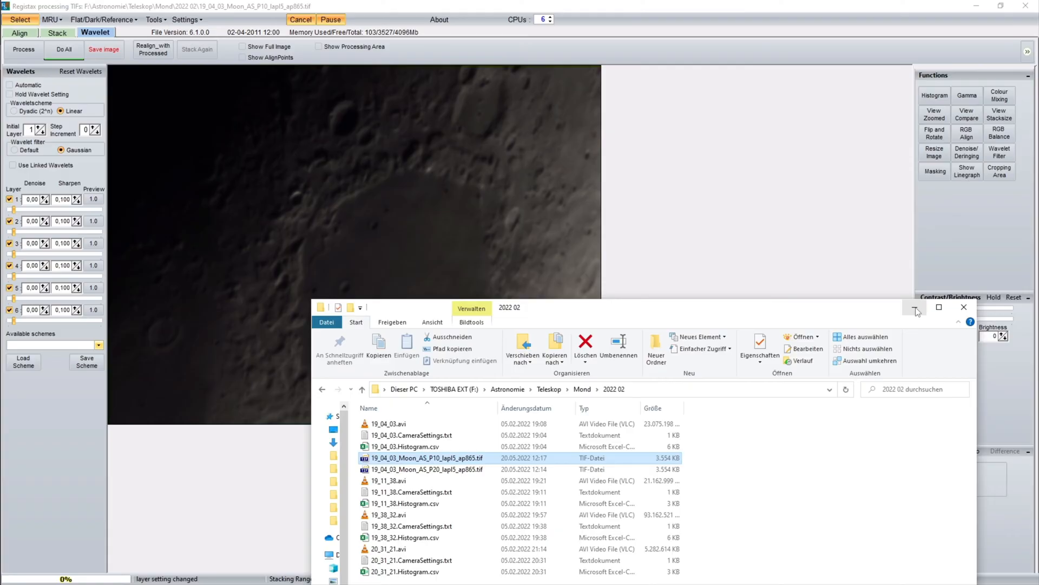
pyautogui.click(915, 308)
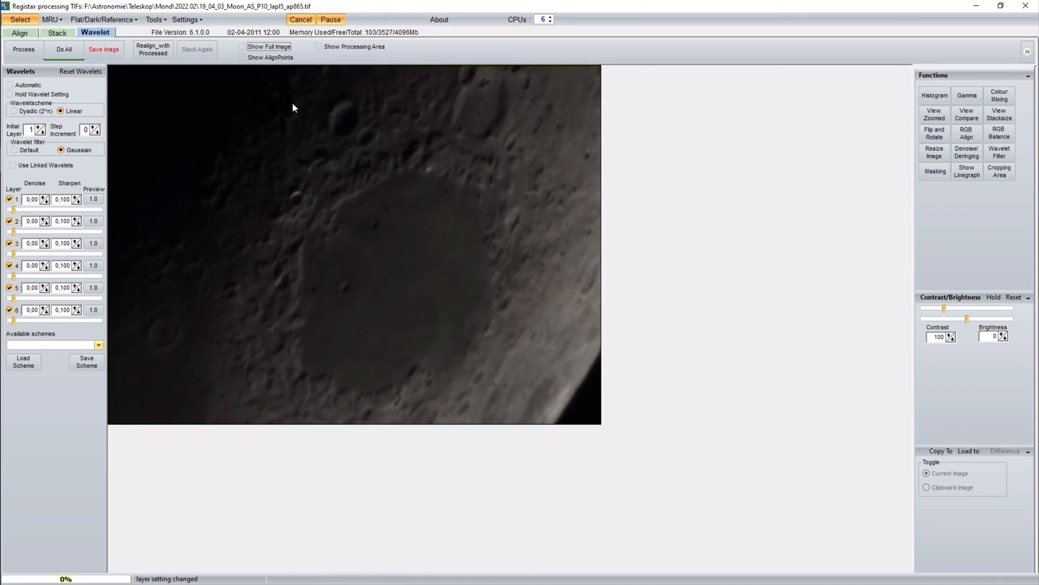
pyautogui.click(265, 46)
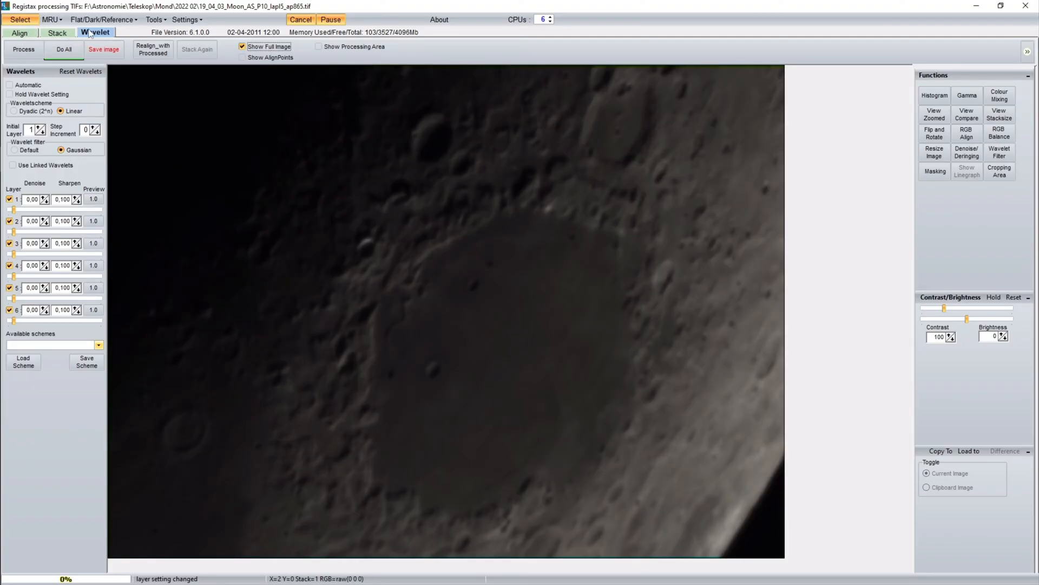
# Review the alignment and stacking settings and return to the wavelet settings.
pyautogui.click(17, 32)
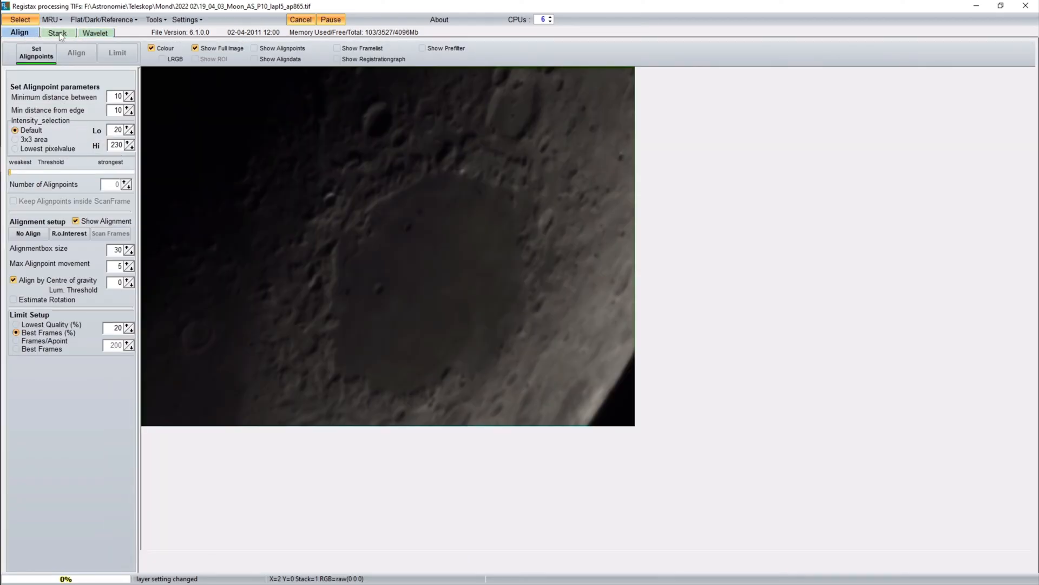
pyautogui.click(59, 32)
pyautogui.click(94, 20)
pyautogui.click(94, 21)
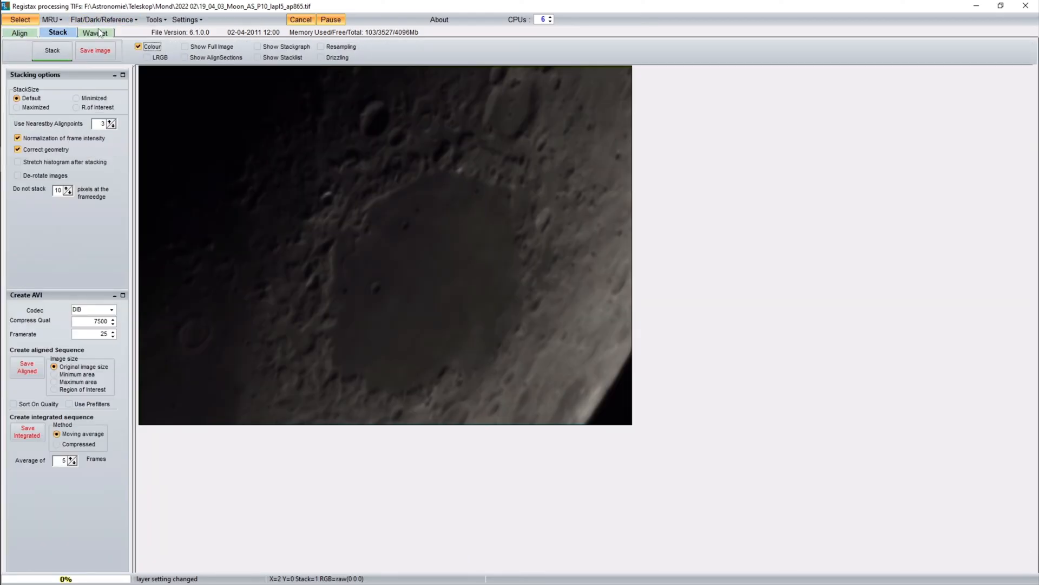
pyautogui.click(95, 33)
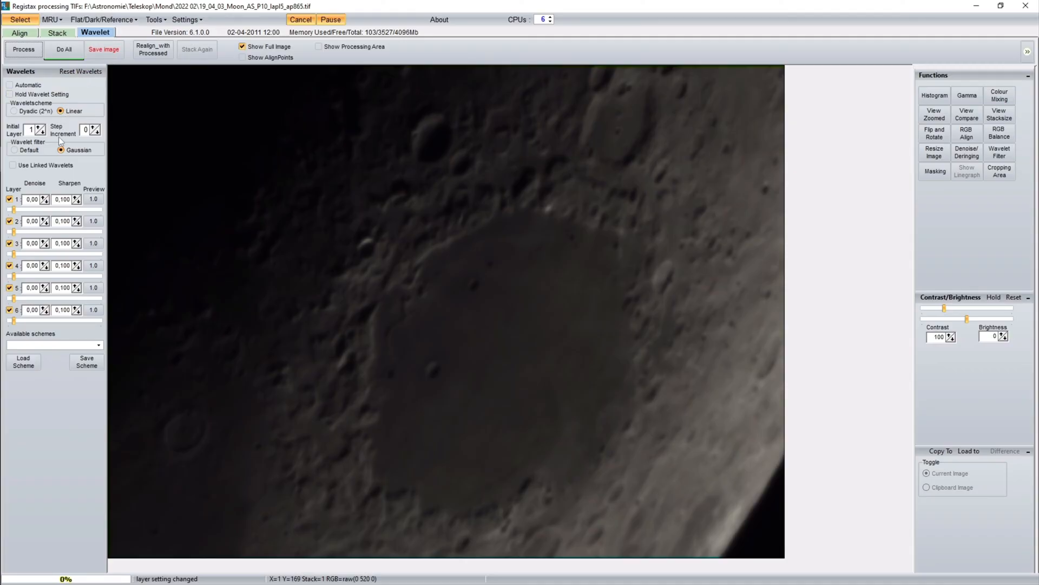
# Enable Use Linked Wavelets and set wavelet layer 1 to 59.5 and layer 2 to 28.2.
pyautogui.click(41, 166)
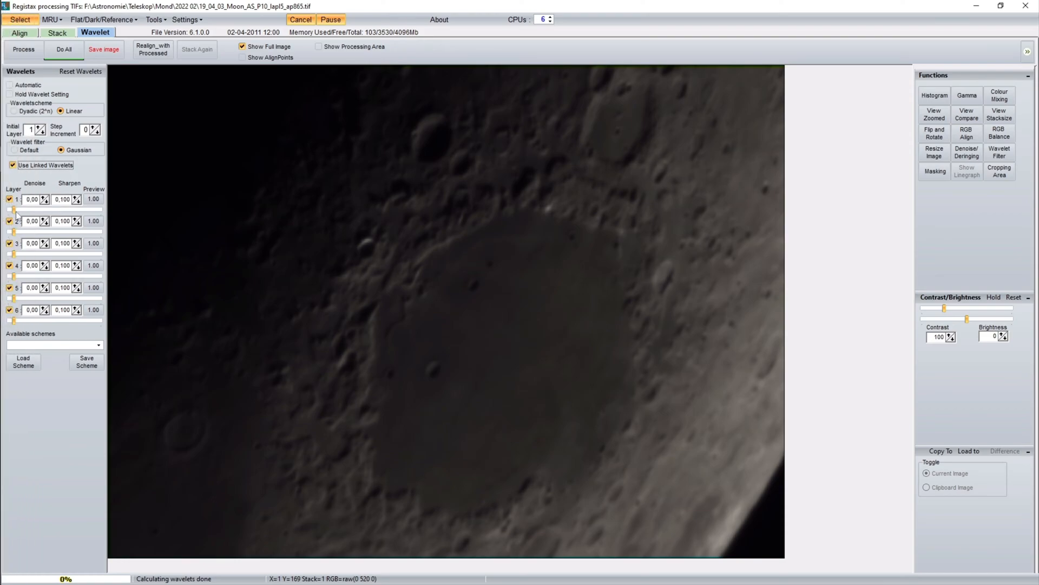
pyautogui.moveTo(15, 210); pyautogui.dragTo(75, 210)
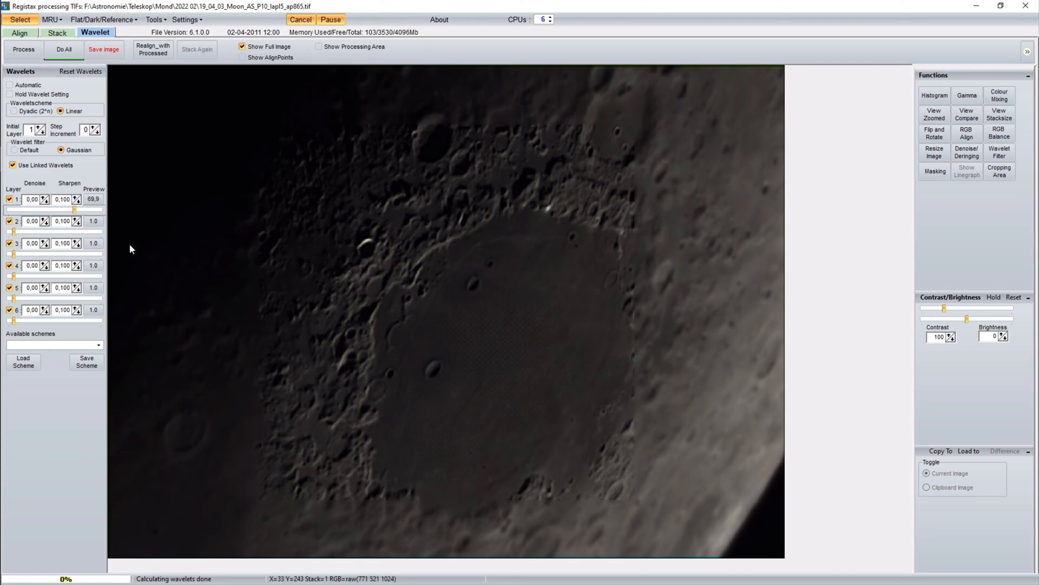
pyautogui.moveTo(74, 210); pyautogui.dragTo(66, 213)
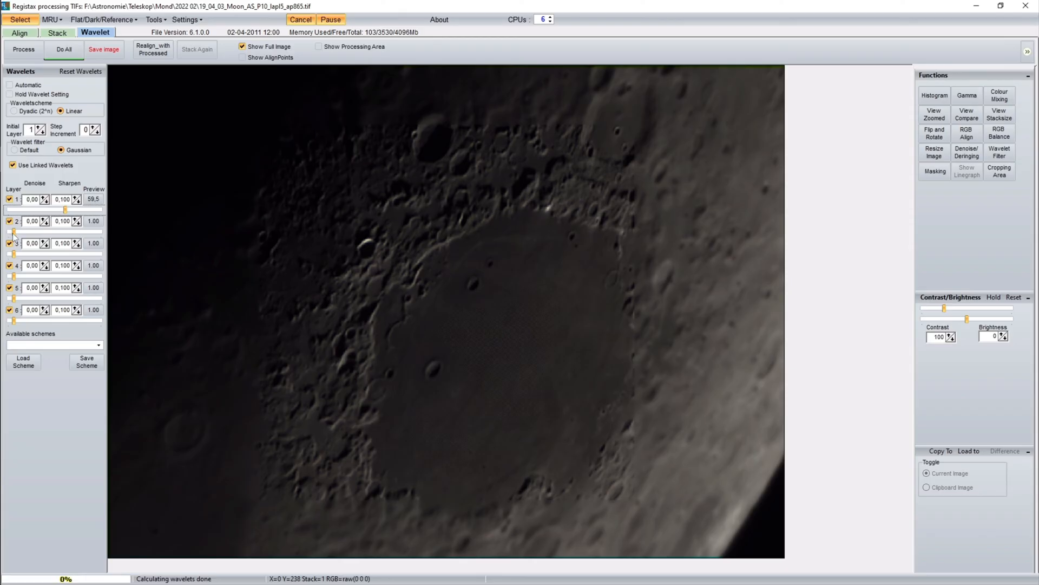
pyautogui.moveTo(13, 233); pyautogui.dragTo(35, 230)
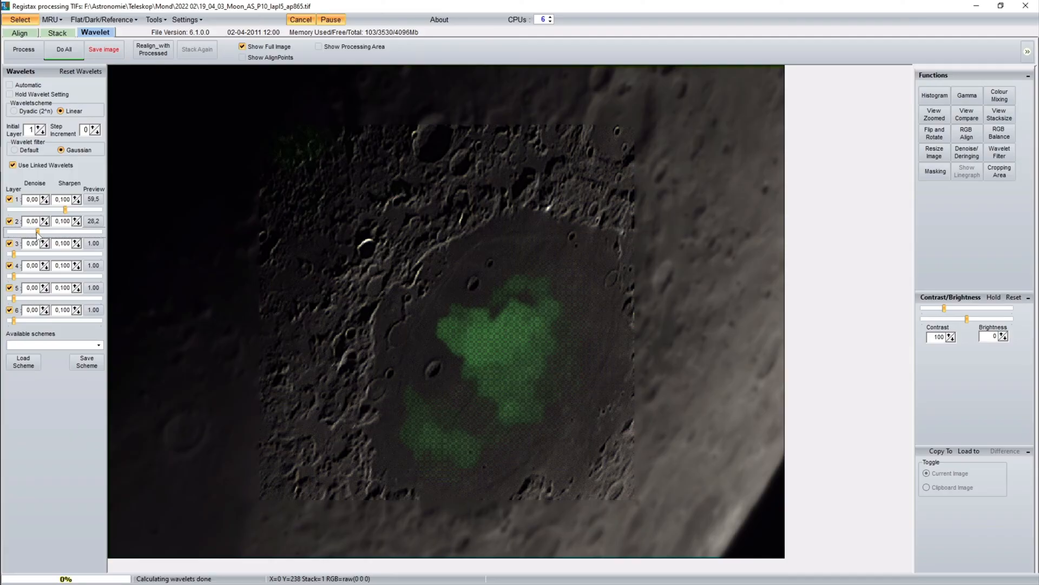
# Apply the wavelets to the whole image and save the result as a 16-bit TIFF named test.
pyautogui.click(65, 50)
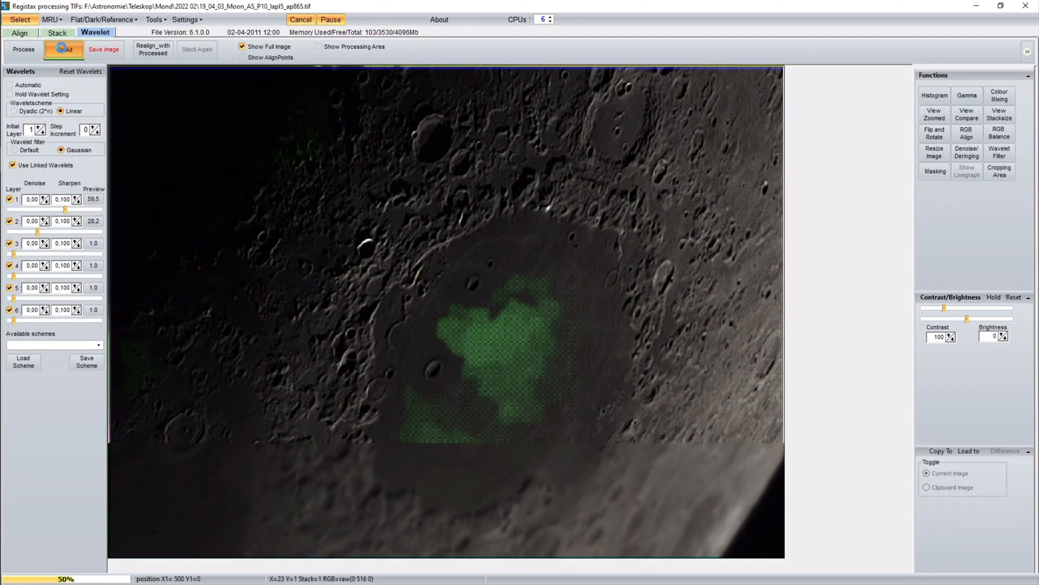
pyautogui.click(102, 52)
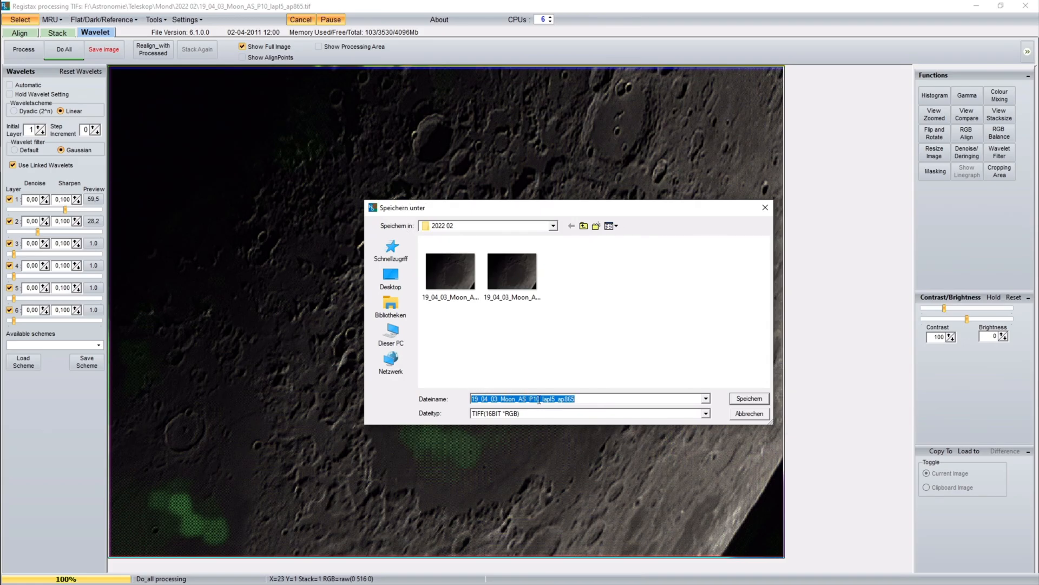
pyautogui.write('test')
pyautogui.click(749, 399)
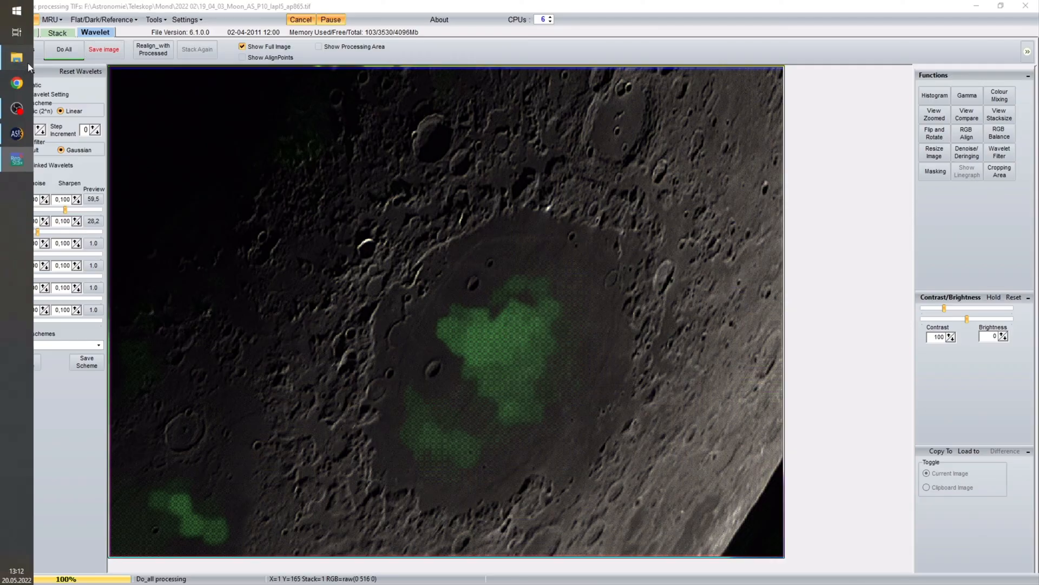
# Open the saved test.tif in XnView and examine its green patches up close before closing it.
pyautogui.click(28, 62)
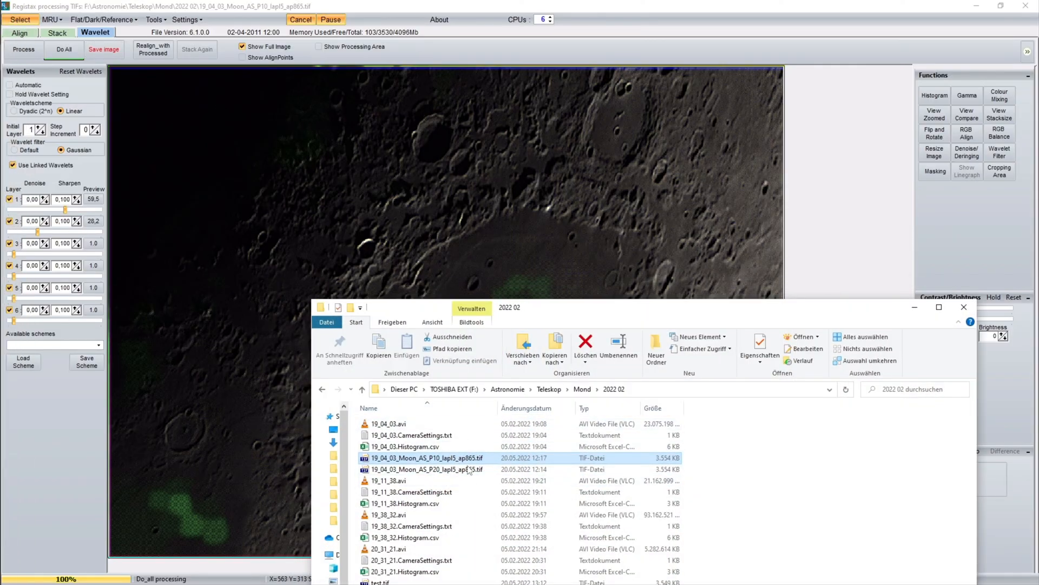
pyautogui.doubleClick(405, 582)
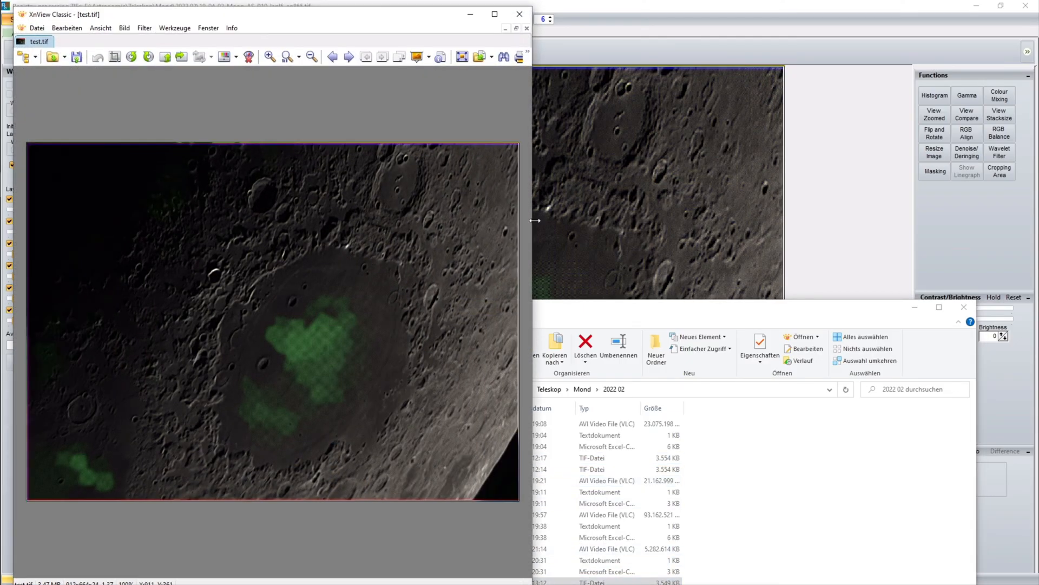
pyautogui.scroll(10, 323, 325)
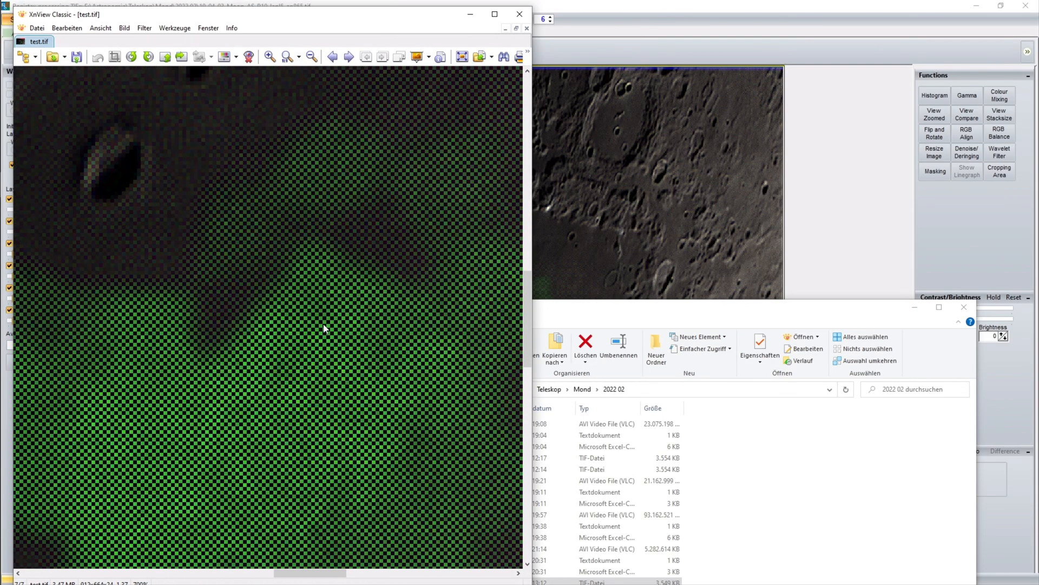
pyautogui.scroll(-10, 324, 328)
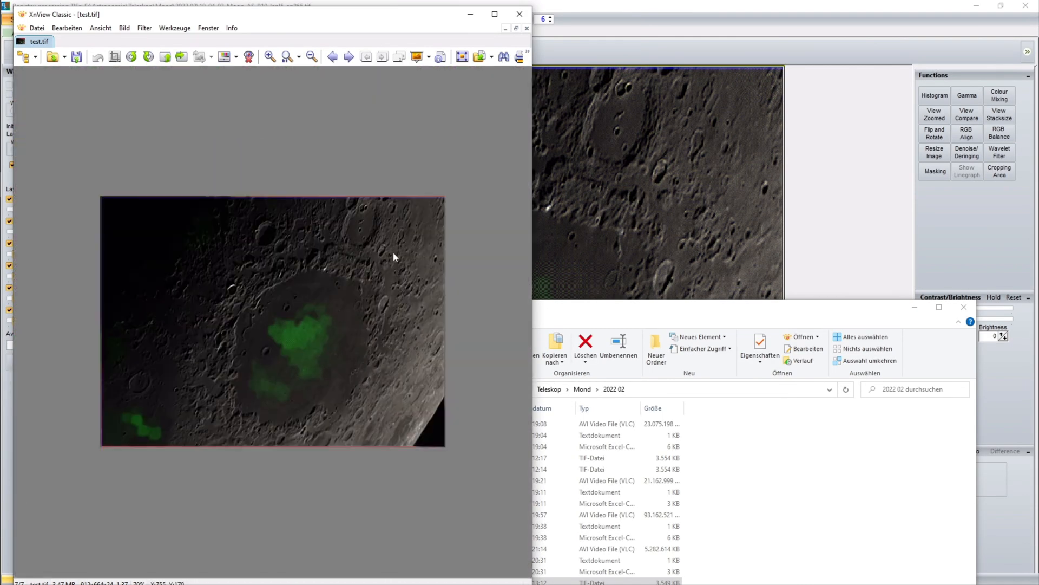
pyautogui.click(520, 14)
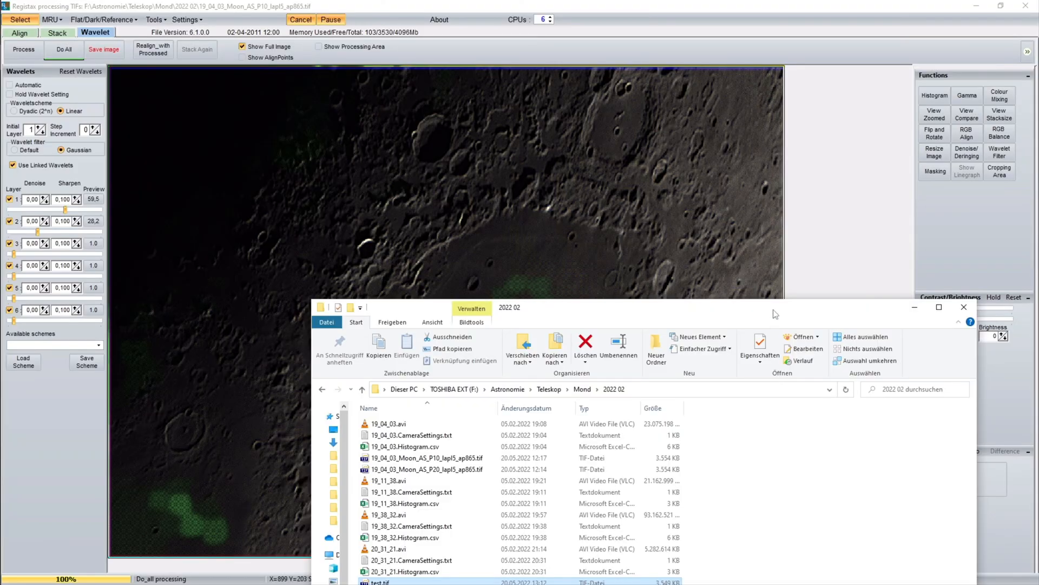
# Delete the saved test TIFF from the 2022 02 folder and close the folder window.
pyautogui.moveTo(773, 310); pyautogui.dragTo(769, 199)
pyautogui.press('F2')
pyautogui.press('BackSpace')
pyautogui.press('Escape')
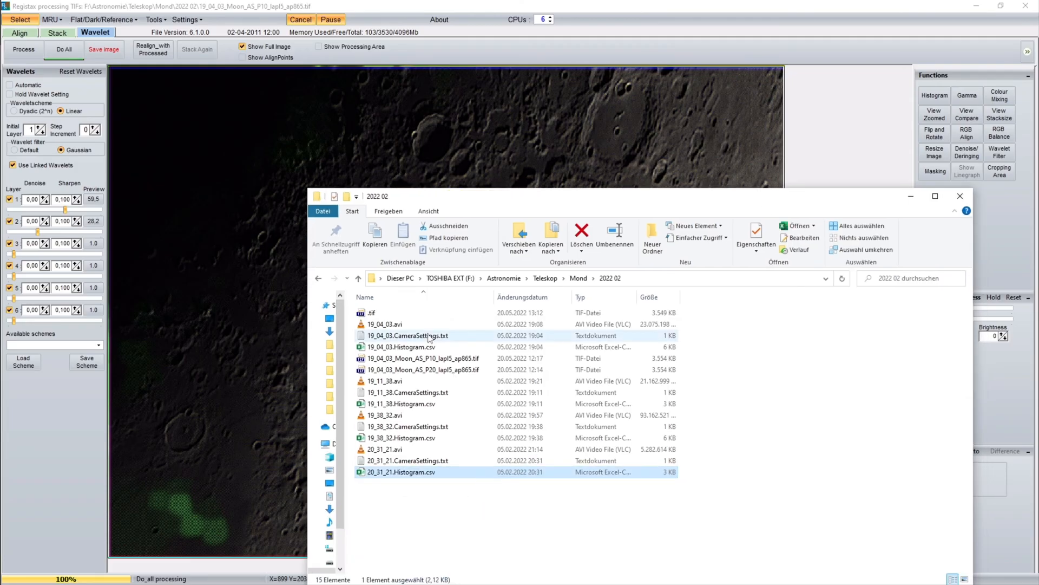
pyautogui.press('Delete')
pyautogui.click(960, 196)
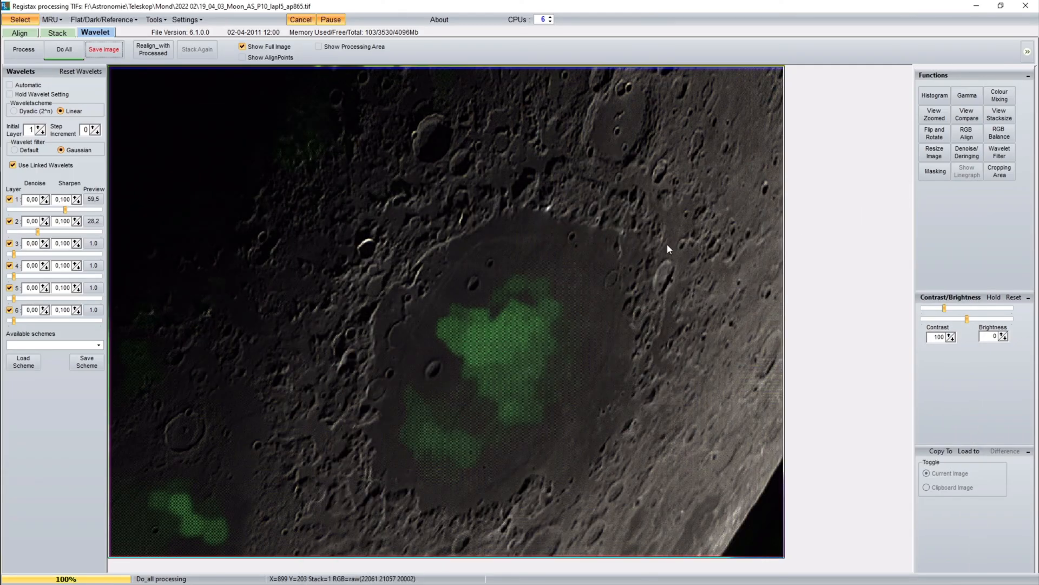
# Set the denoise value of wavelet layer 1 to 0.10 and test layer 2 at 18.3 before resetting it.
pyautogui.rightClick(59, 231)
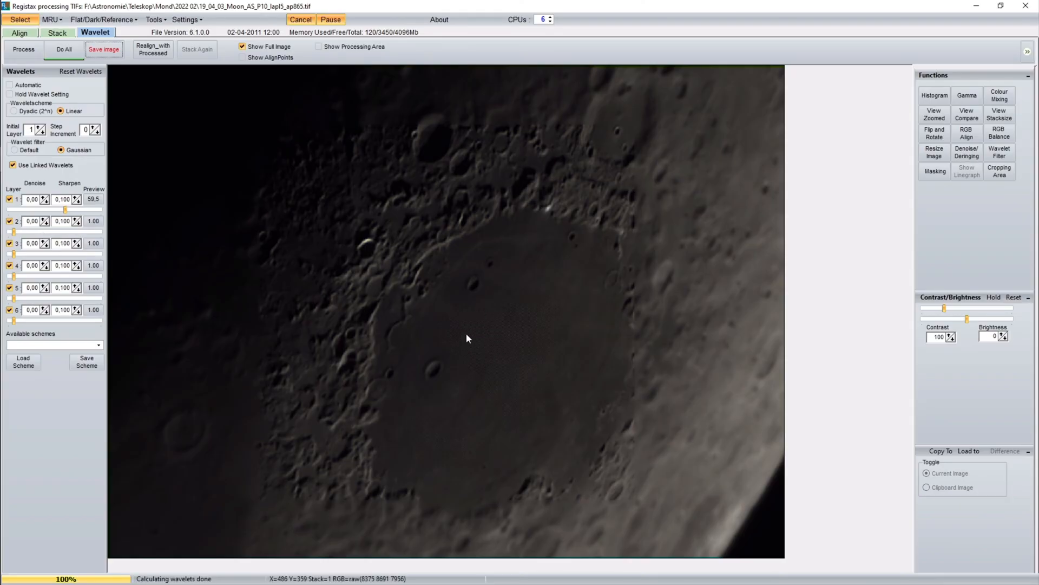
pyautogui.click(43, 196)
pyautogui.click(42, 196)
pyautogui.moveTo(14, 232); pyautogui.dragTo(29, 232)
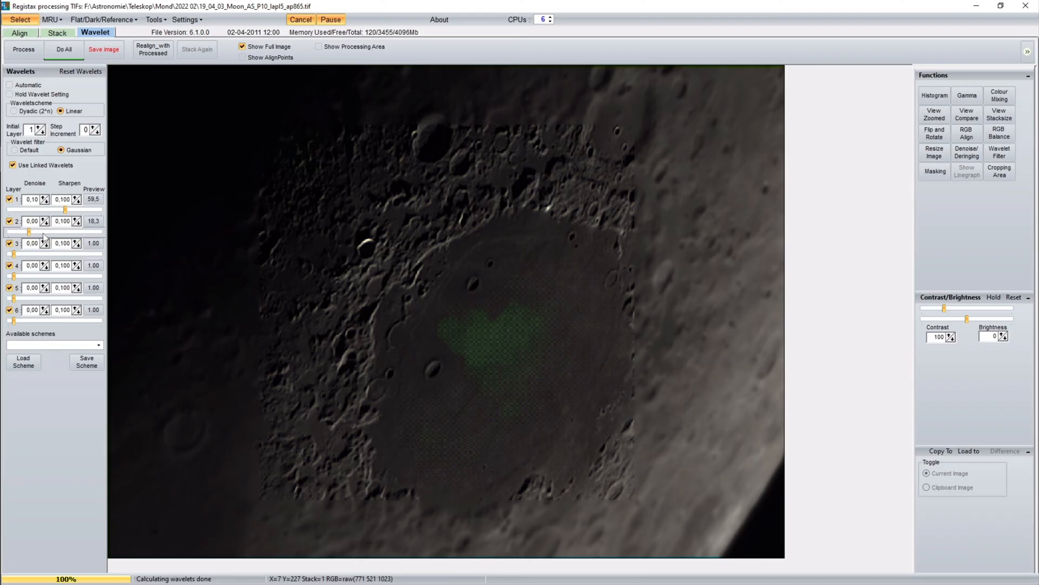
pyautogui.rightClick(48, 231)
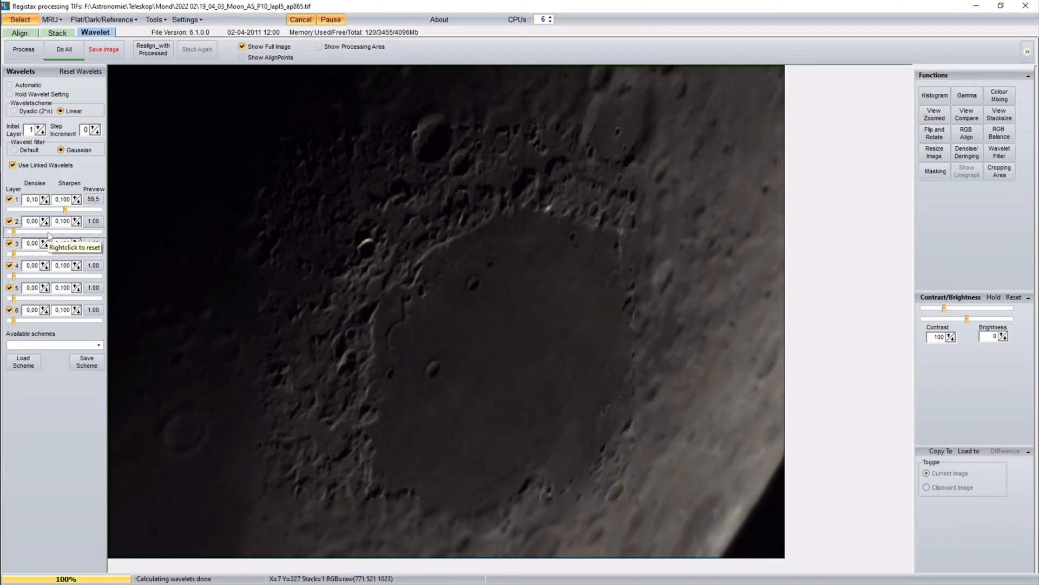
# Set layer 1 to sharpen 0.110 and denoise 0.15, and layer 2 to denoise 0.15 with a strength of 9.7.
pyautogui.click(75, 199)
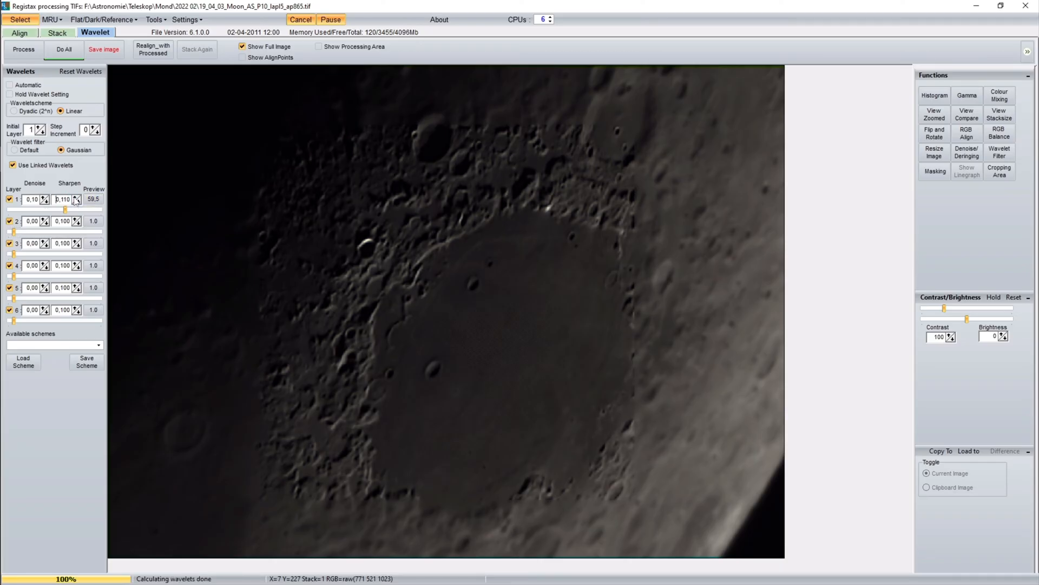
pyautogui.click(77, 197)
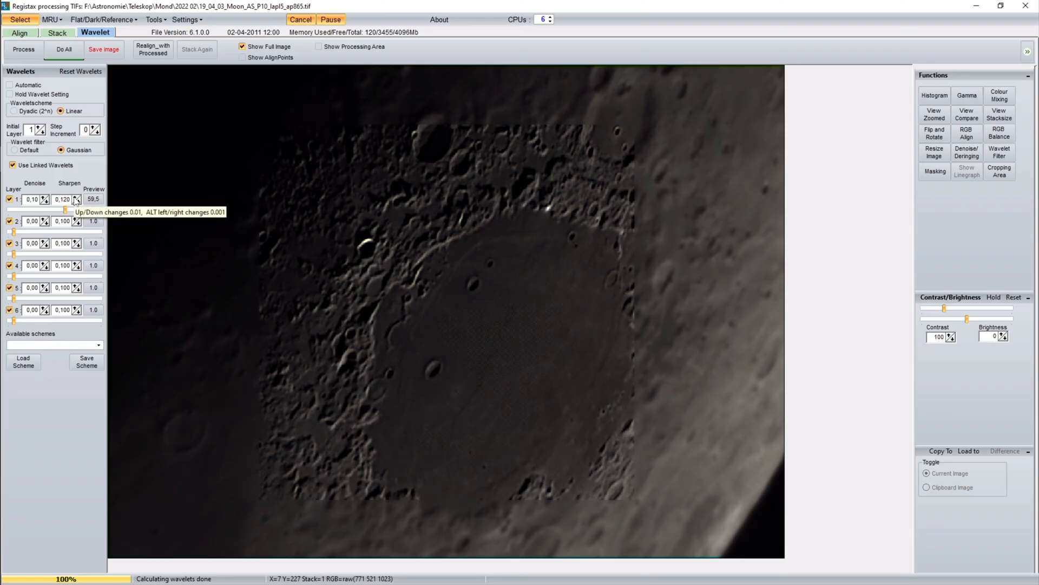
pyautogui.click(77, 202)
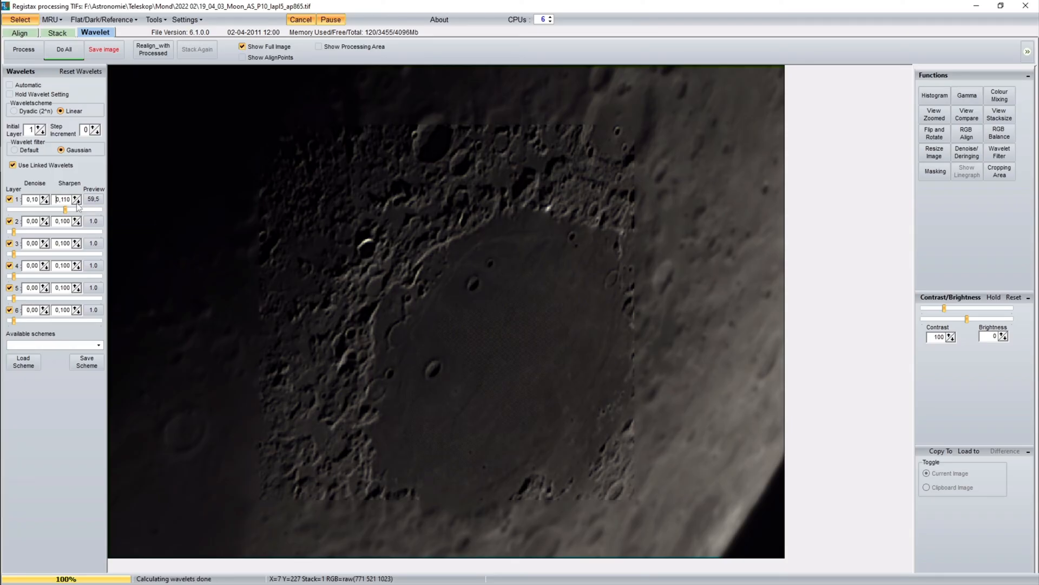
pyautogui.click(45, 198)
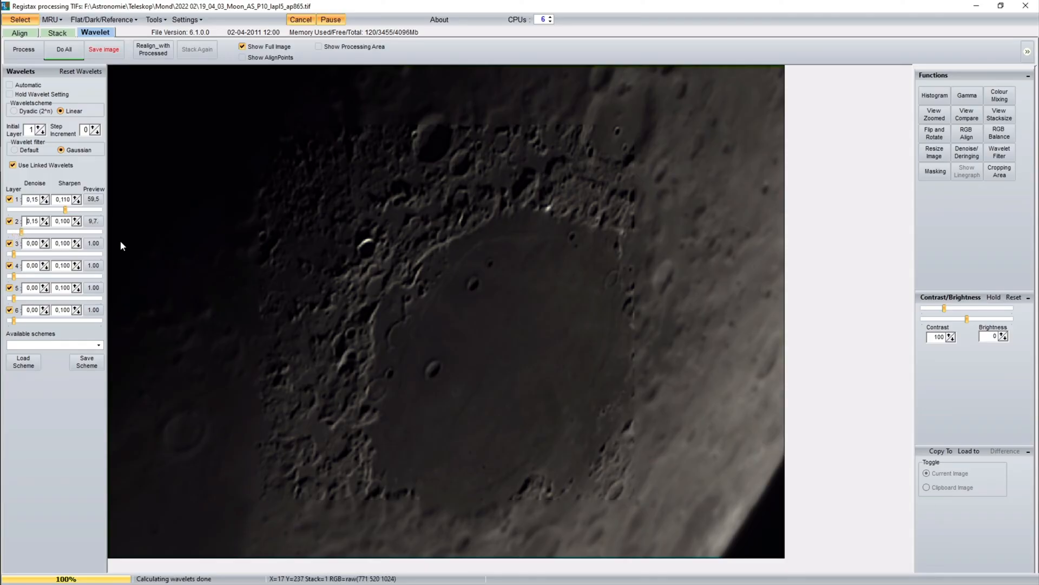
# Apply the linked wavelets to the whole image and save the result as a 16-bit TIFF named linked wavelets.
pyautogui.click(64, 52)
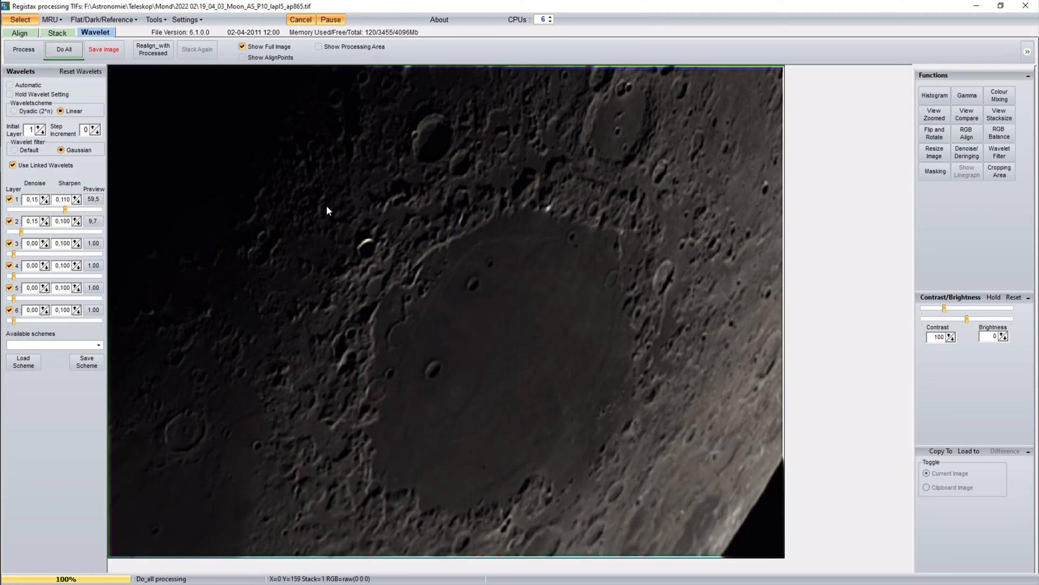
pyautogui.click(103, 49)
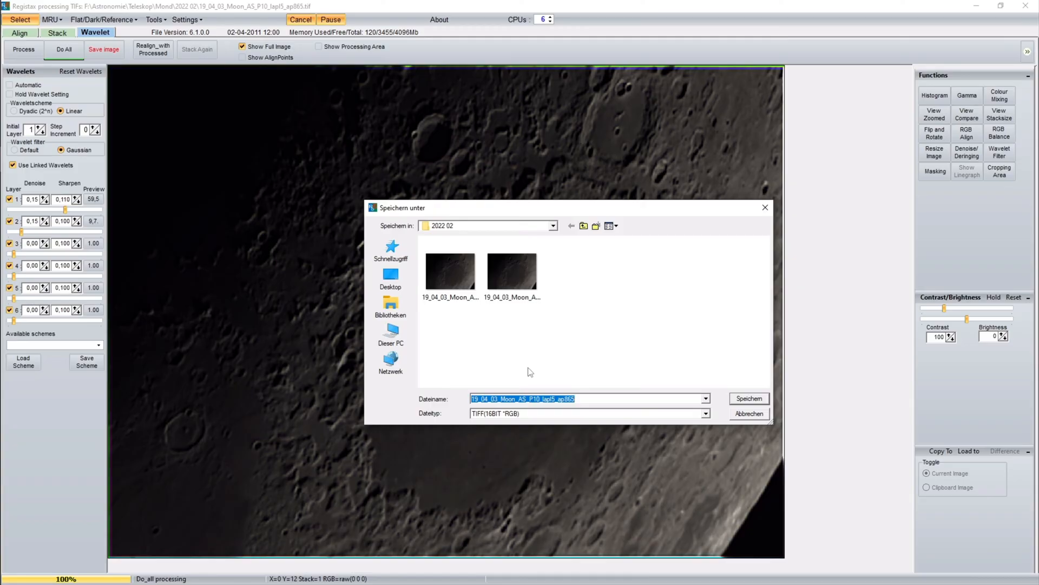
pyautogui.write('linked')
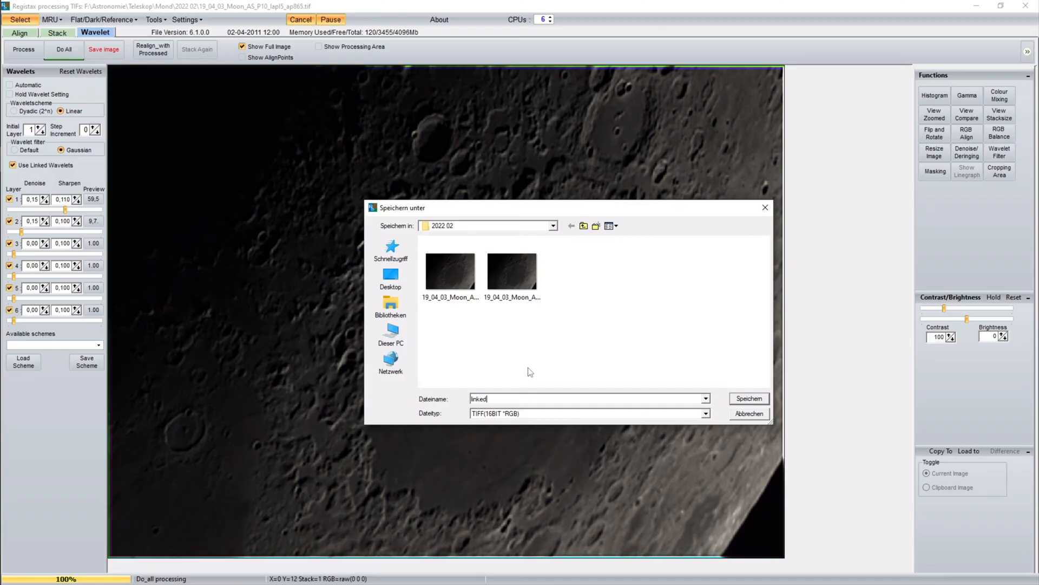
pyautogui.write(' wavelets')
pyautogui.click(749, 399)
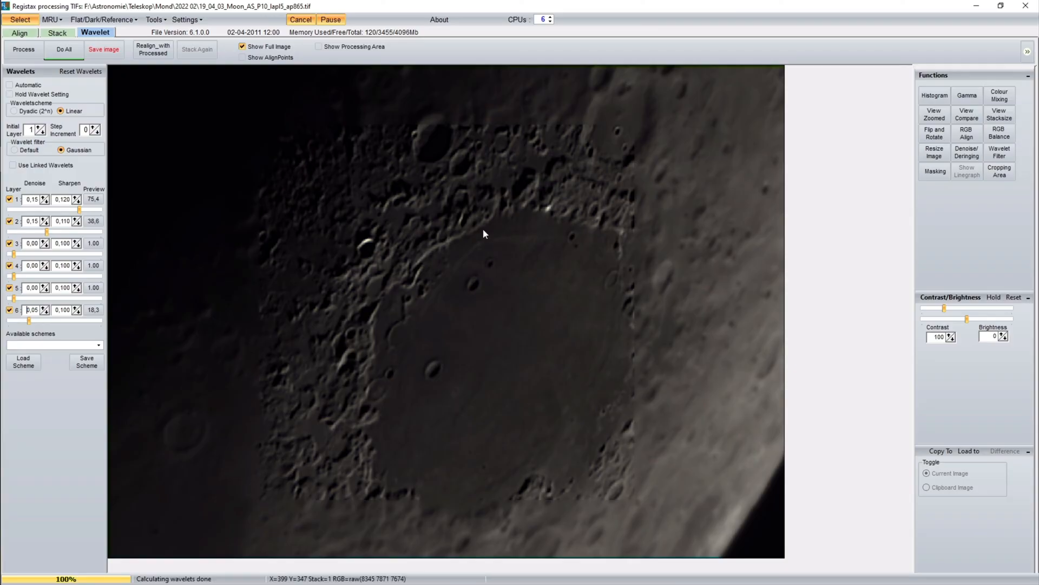
# Apply the unlinked wavelet settings to the whole image and save the result as a 16-bit TIFF named sharpened.
pyautogui.click(64, 49)
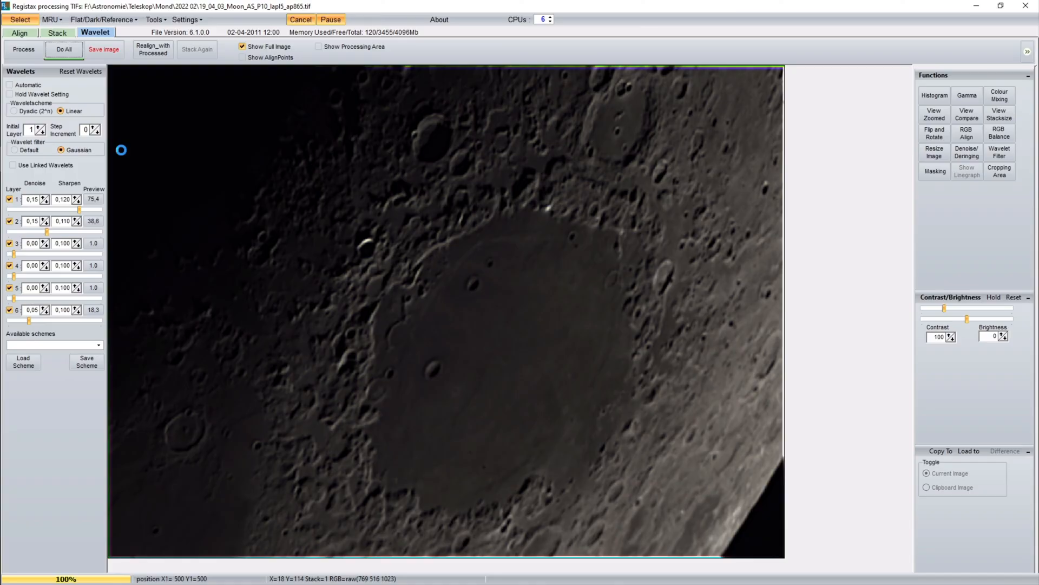
pyautogui.click(115, 51)
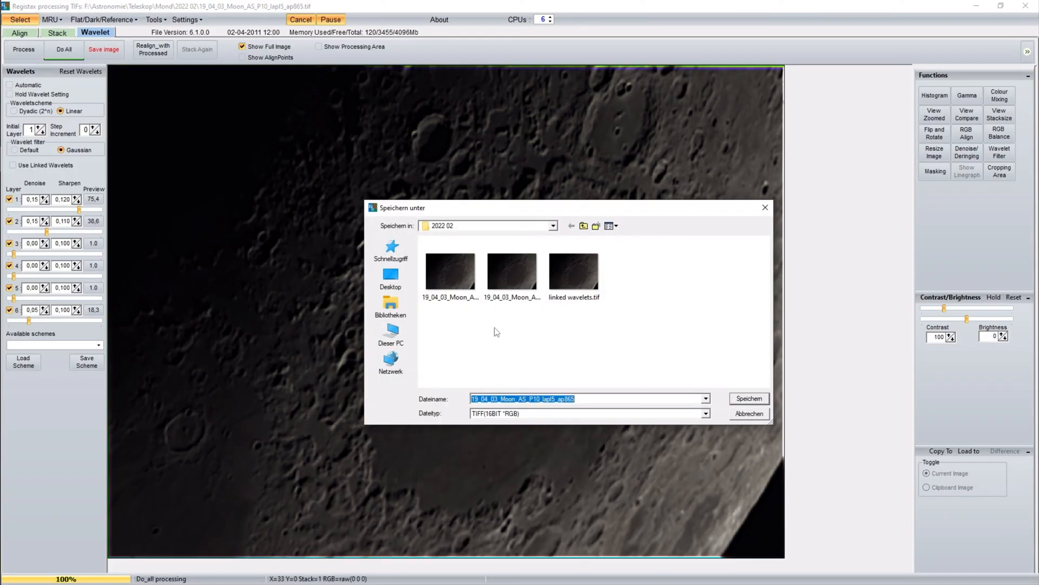
pyautogui.write('sharp')
pyautogui.write('edn')
pyautogui.press('BackSpace')
pyautogui.press('BackSpace')
pyautogui.write('ned')
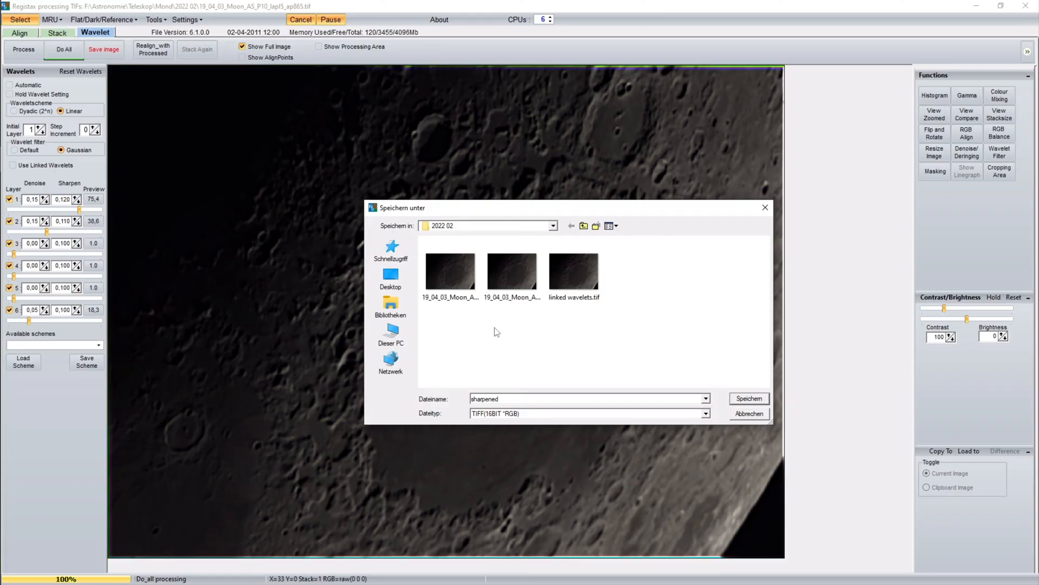
pyautogui.click(749, 398)
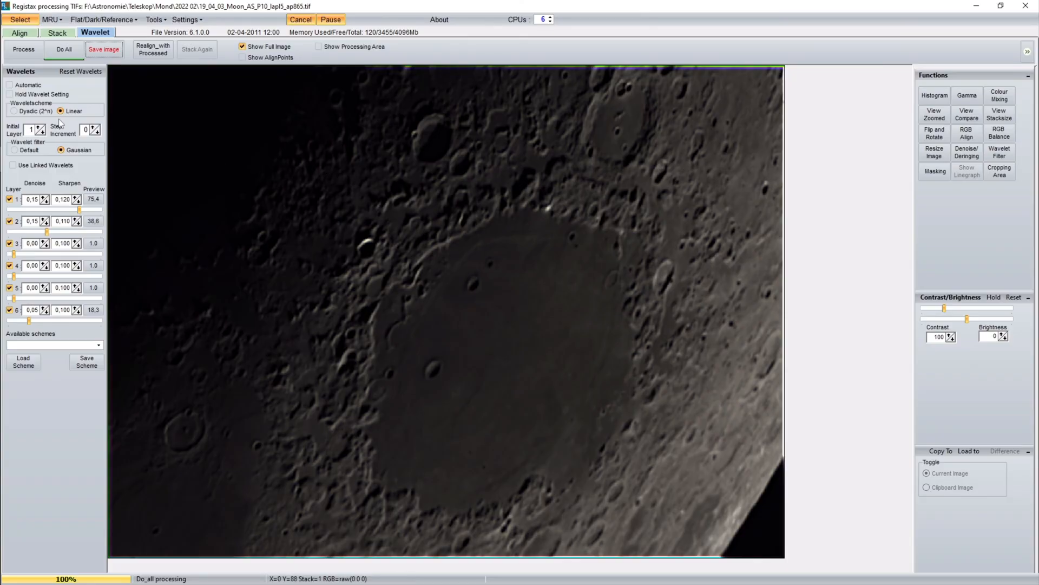
# Open linked wavelets.tif and sharpened.tif from the 2022 02 folder in XnView and place them side by side.
pyautogui.click(7, 57)
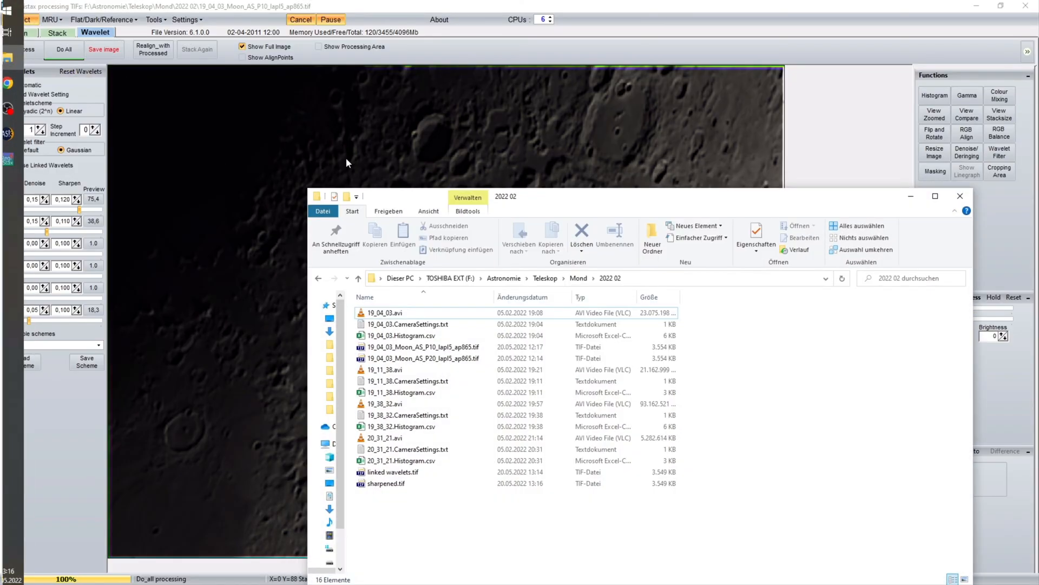
pyautogui.doubleClick(410, 473)
pyautogui.doubleClick(596, 482)
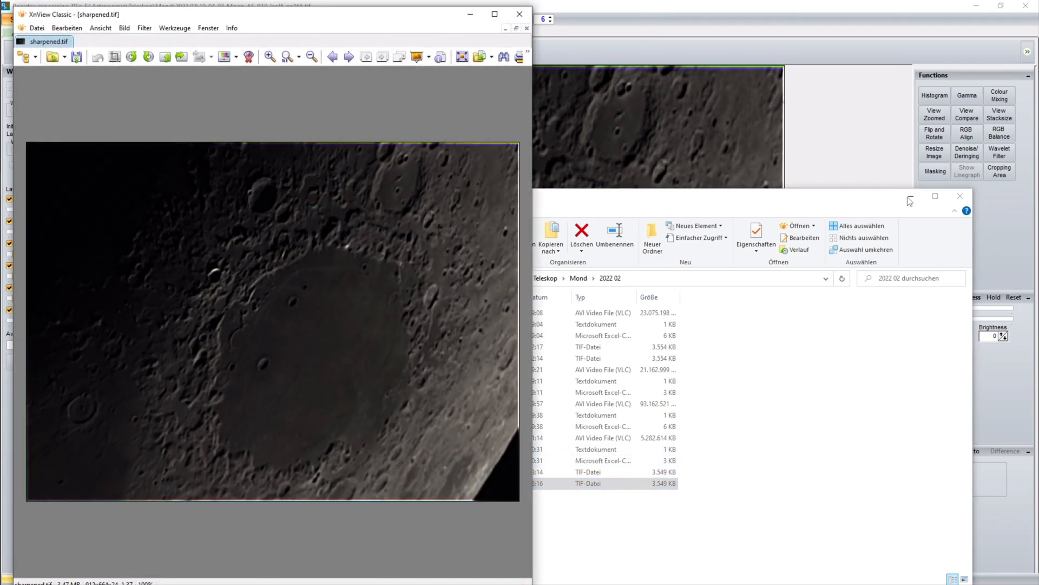
pyautogui.click(909, 201)
pyautogui.moveTo(356, 21); pyautogui.dragTo(871, 27)
pyautogui.moveTo(322, 21); pyautogui.dragTo(320, 18)
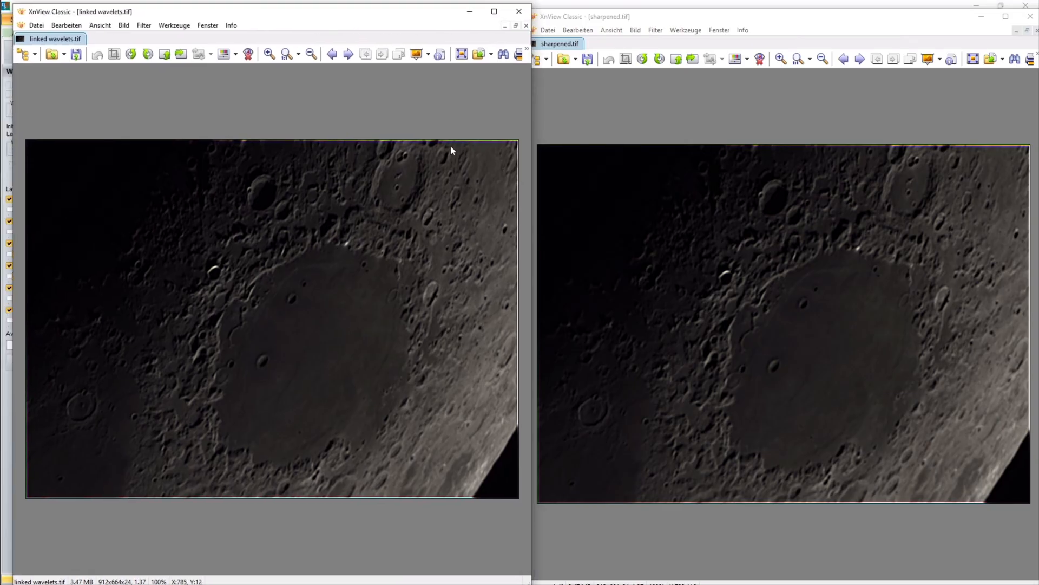
# Compare the crater-rim detail of linked wavelets.tif and sharpened.tif at high magnification.
pyautogui.scroll(1, 450, 136)
pyautogui.scroll(-1, 450, 136)
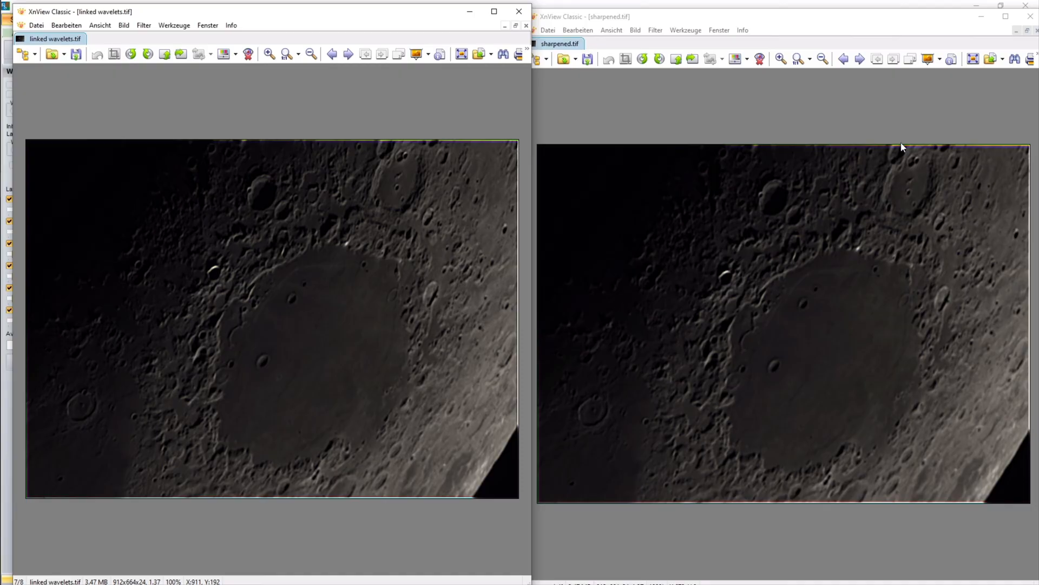
pyautogui.scroll(1, 901, 143)
pyautogui.scroll(-1, 881, 171)
pyautogui.scroll(4, 753, 295)
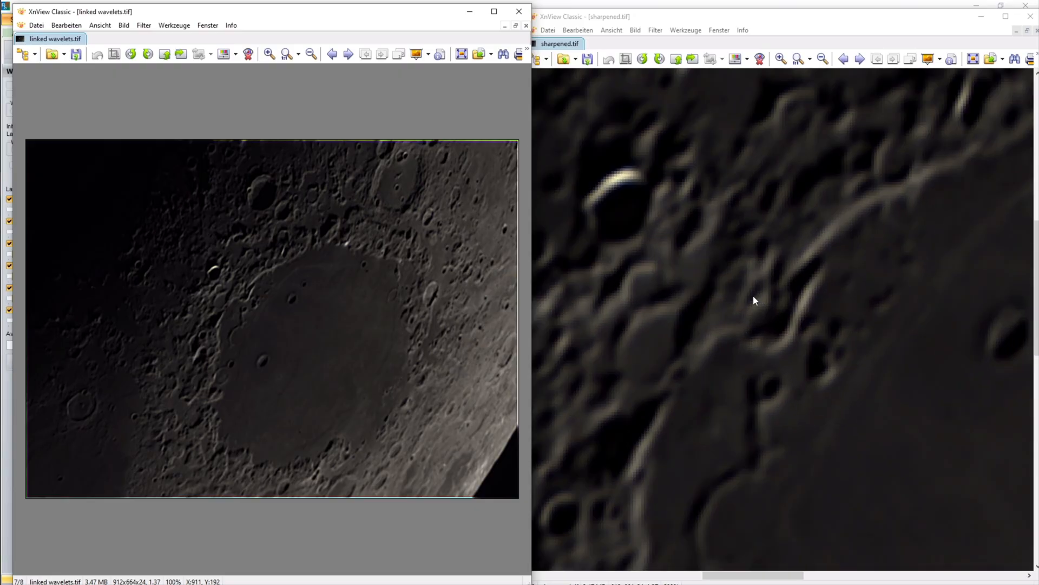
pyautogui.scroll(-1, 762, 295)
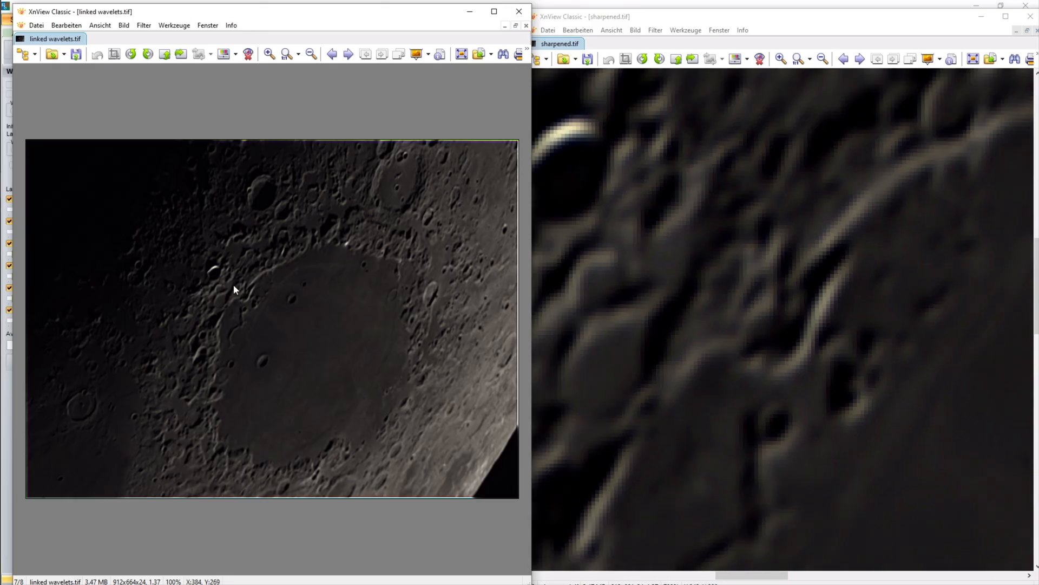
pyautogui.scroll(7, 234, 289)
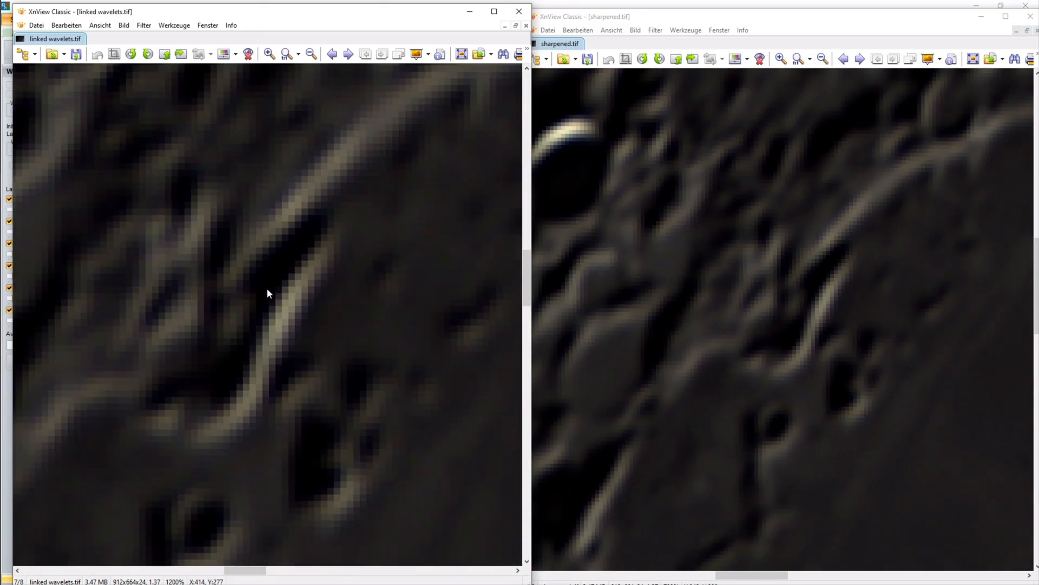
pyautogui.scroll(-2, 263, 300)
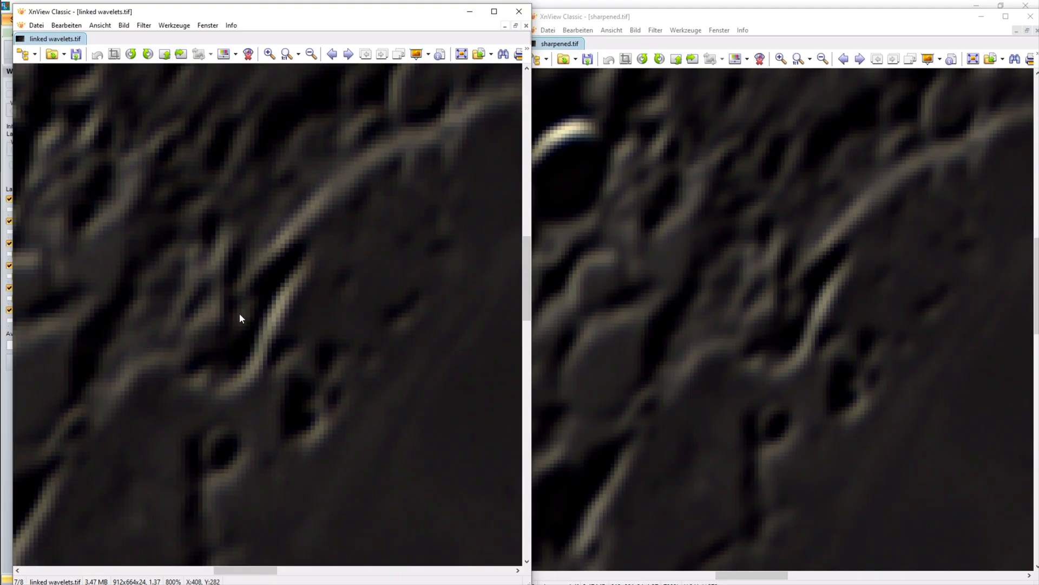
pyautogui.scroll(-1, 240, 314)
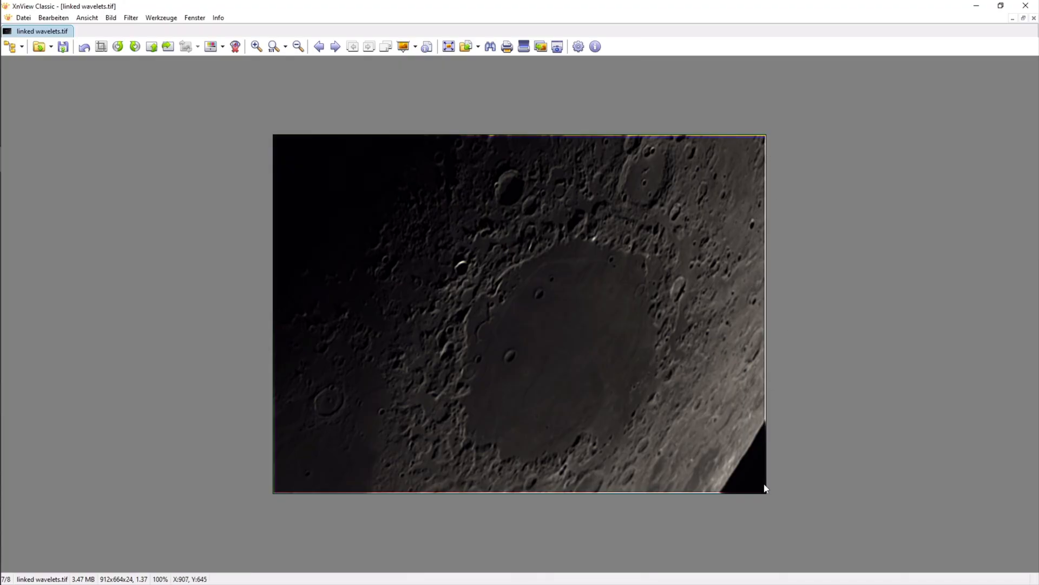
# Crop linked wavelets.tif to about 899 x 650 pixels to trim its discoloured borders and check the cropped edges.
pyautogui.moveTo(763, 489); pyautogui.dragTo(277, 139)
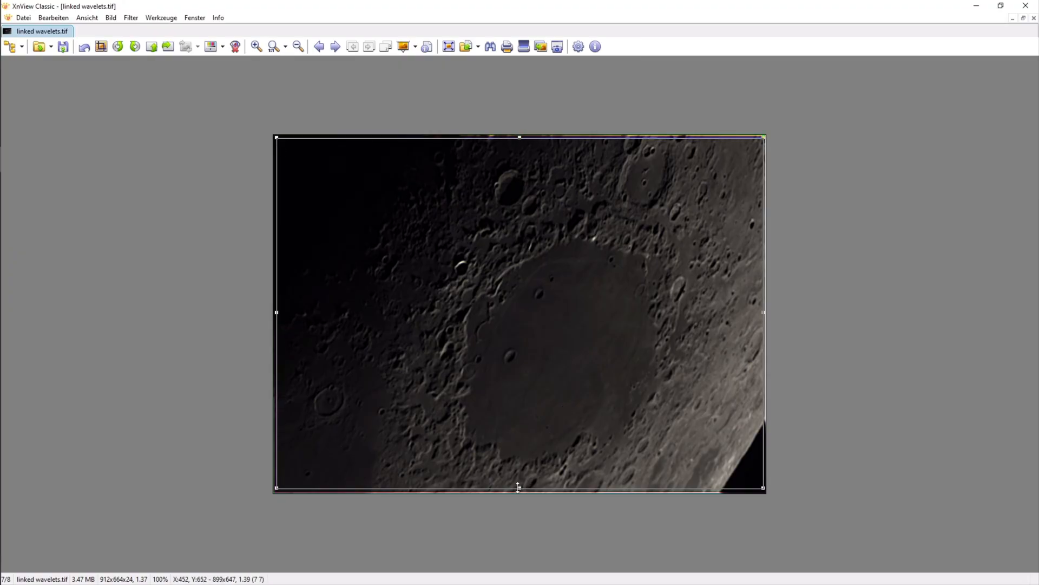
pyautogui.moveTo(520, 487); pyautogui.dragTo(518, 490)
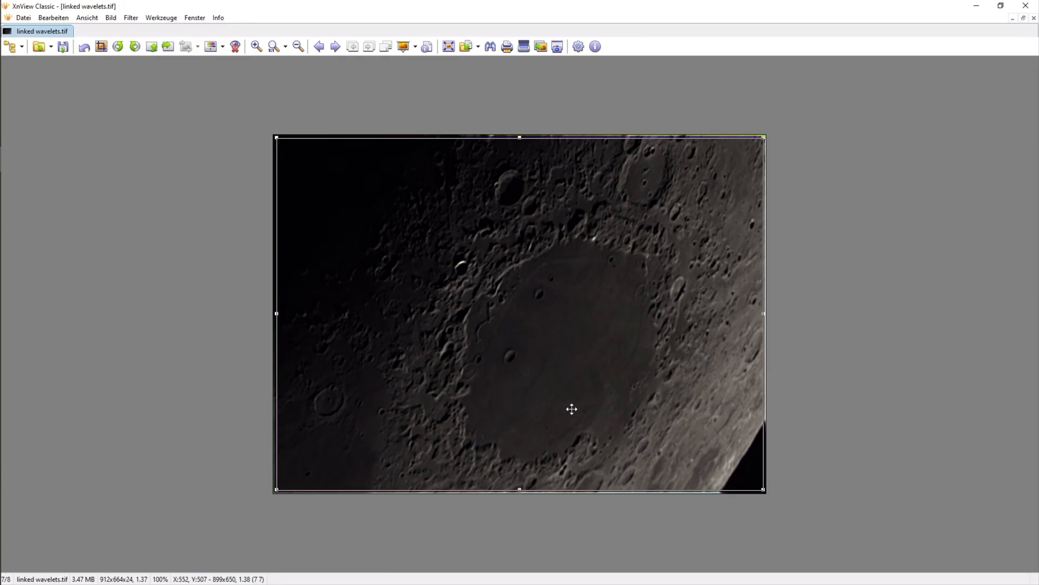
pyautogui.hotkey('ctrl', 'y')
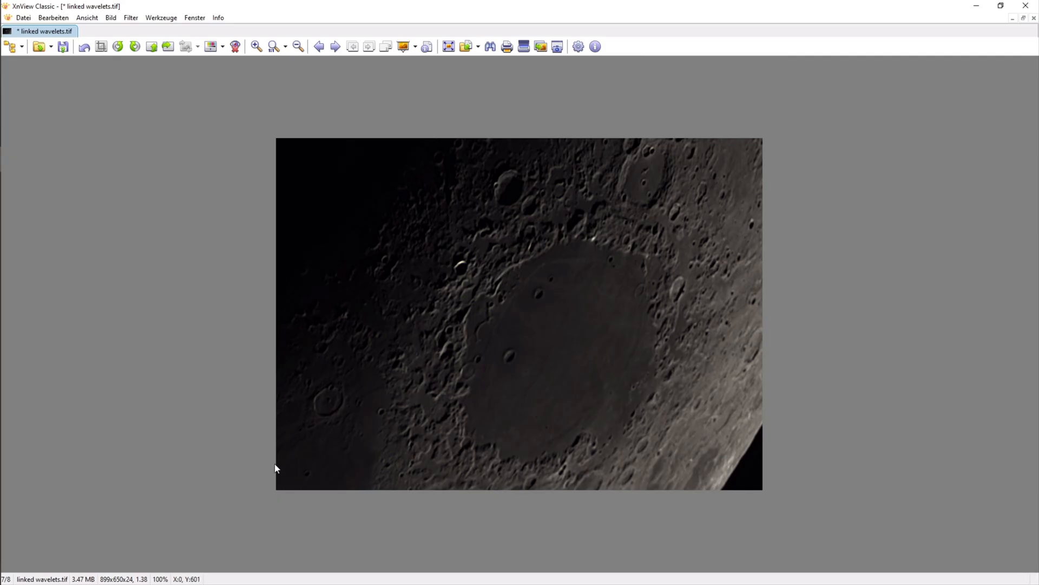
pyautogui.scroll(1, 924, 457)
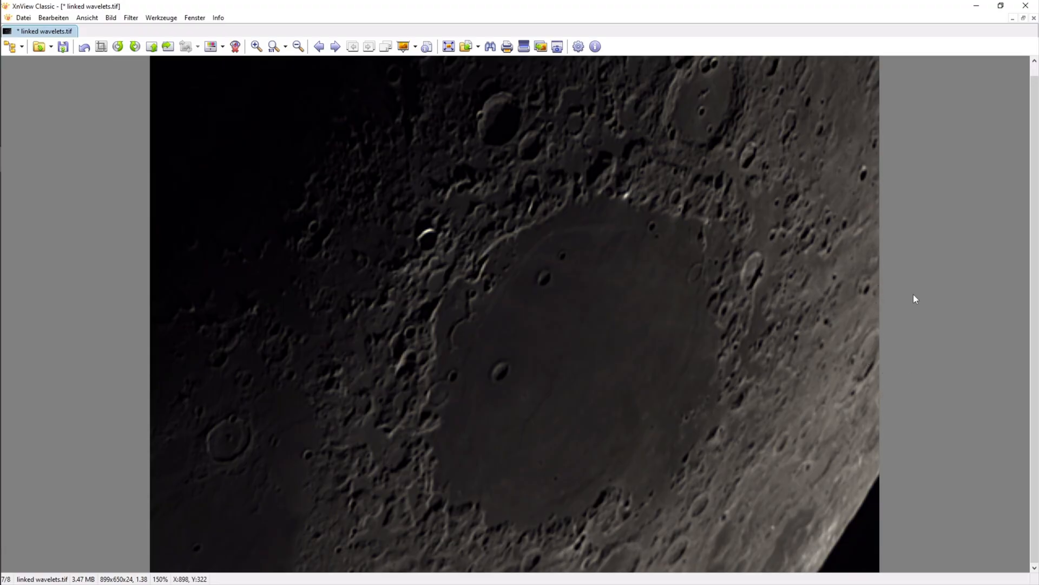
pyautogui.scroll(-1, 926, 349)
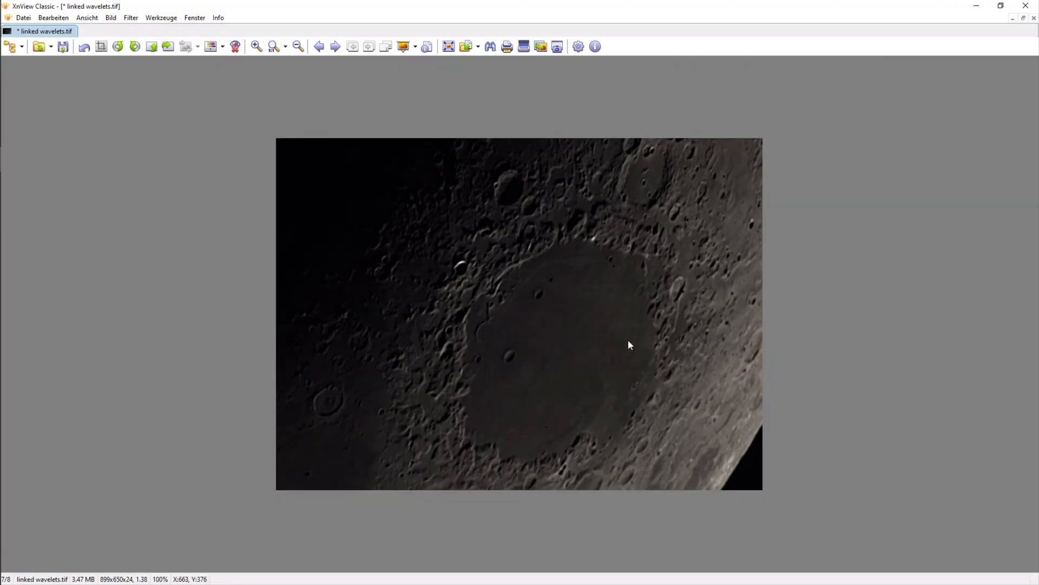
# Reduce the XnView window to a smaller size and open the original video 19_04_03.avi in VLC.
pyautogui.moveTo(395, 10); pyautogui.dragTo(712, 64)
pyautogui.click(317, 236)
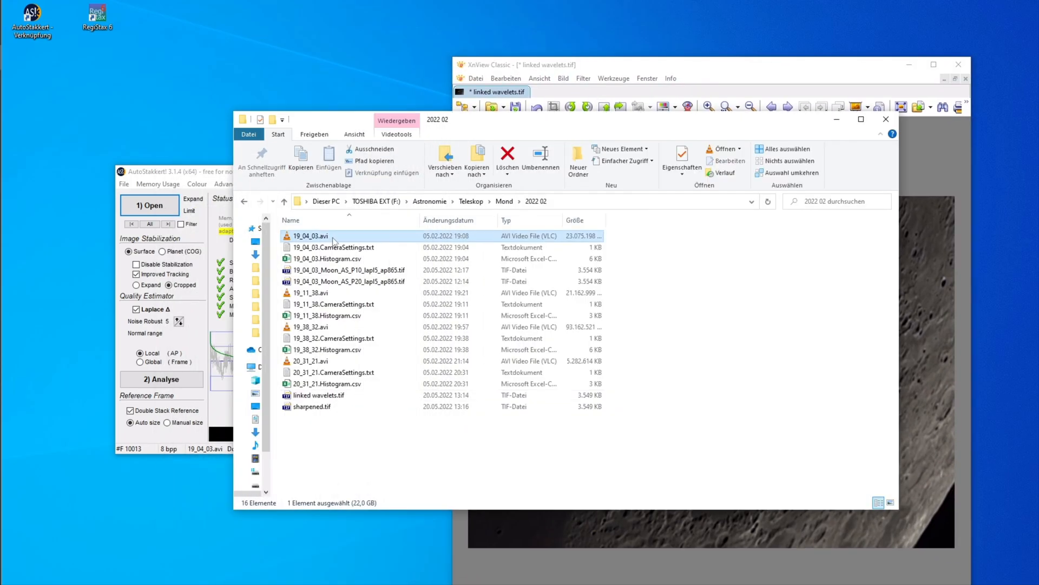
pyautogui.click(838, 119)
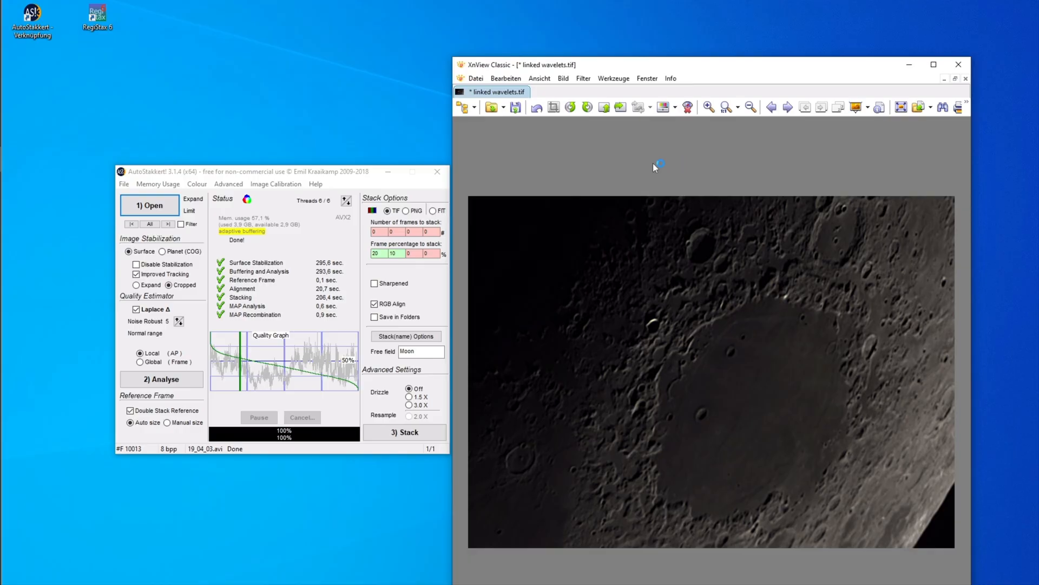
# Shrink the VLC window, pause 19_04_03.avi at 00:08, and place it side by side with the cropped linked wavelets.tif in XnView.
pyautogui.moveTo(1038, 76); pyautogui.dragTo(308, 37)
pyautogui.moveTo(118, 34); pyautogui.dragTo(136, 76)
pyautogui.moveTo(751, 429); pyautogui.dragTo(622, 509)
pyautogui.click(101, 500)
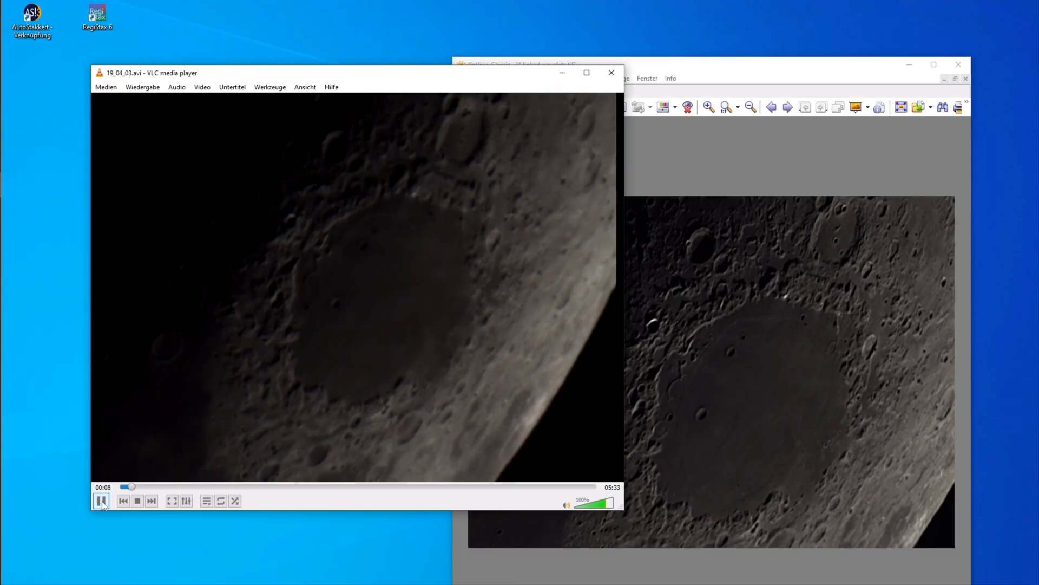
pyautogui.moveTo(740, 65); pyautogui.dragTo(760, 39)
pyautogui.moveTo(386, 81); pyautogui.dragTo(1, 282)
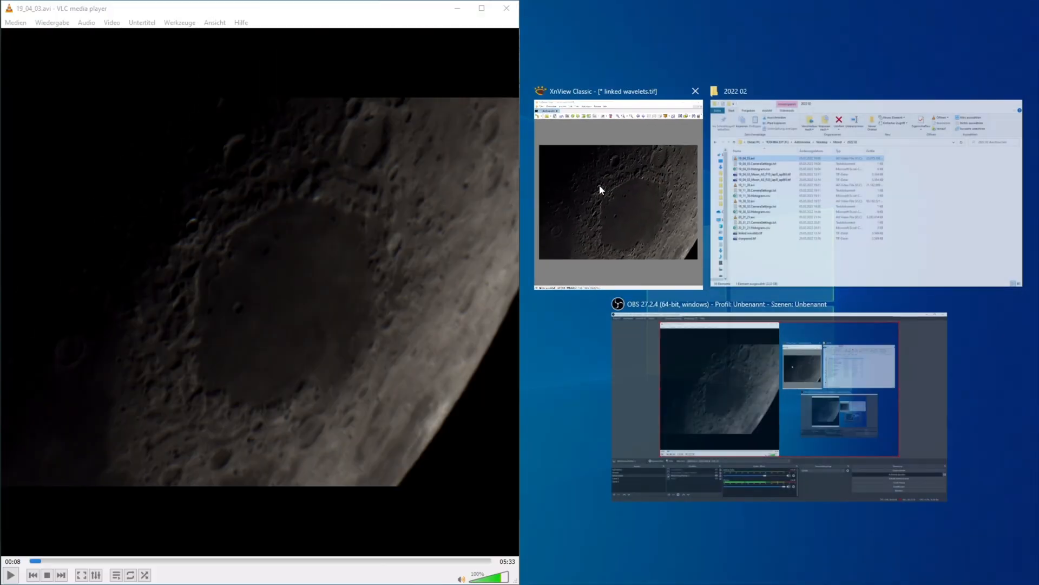
pyautogui.click(627, 171)
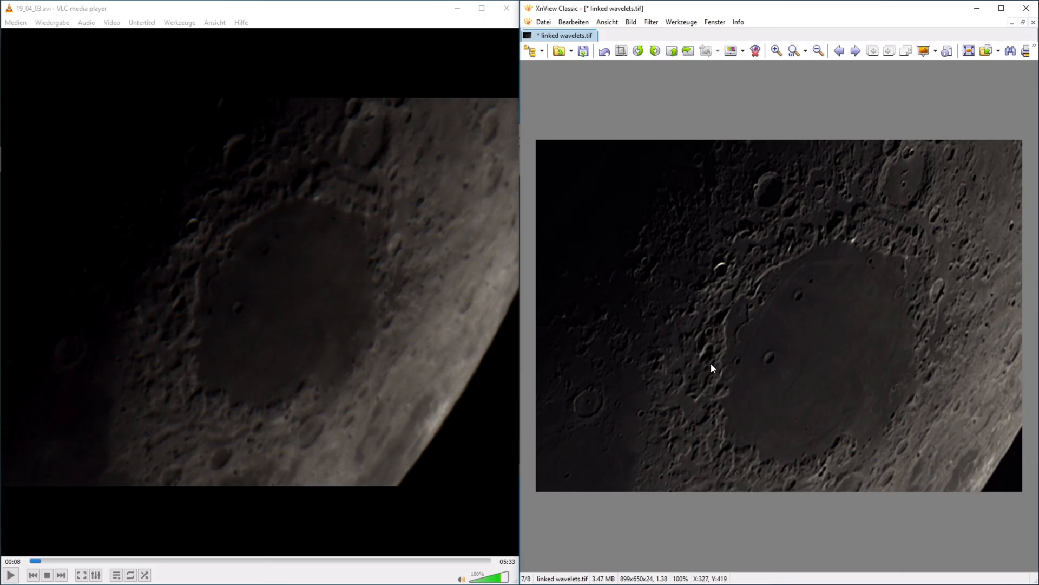
# Minimize VLC, open 19_04_03_Moon_AS_P10_lapl5_ap865.tif from the 2022 02 folder in XnView, and place it beside the cropped linked wavelets.tif.
pyautogui.click(458, 12)
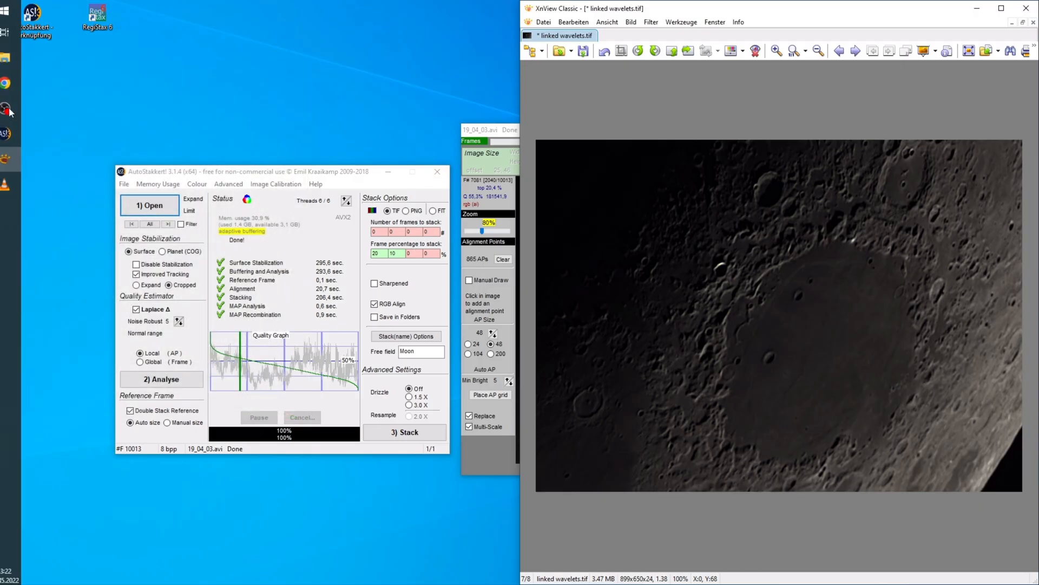
pyautogui.click(17, 58)
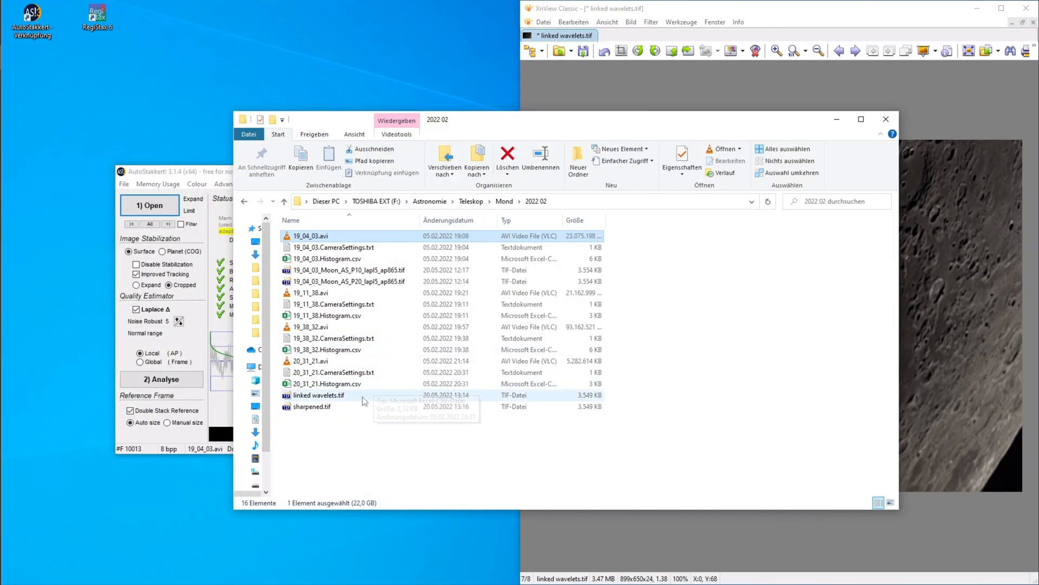
pyautogui.doubleClick(352, 395)
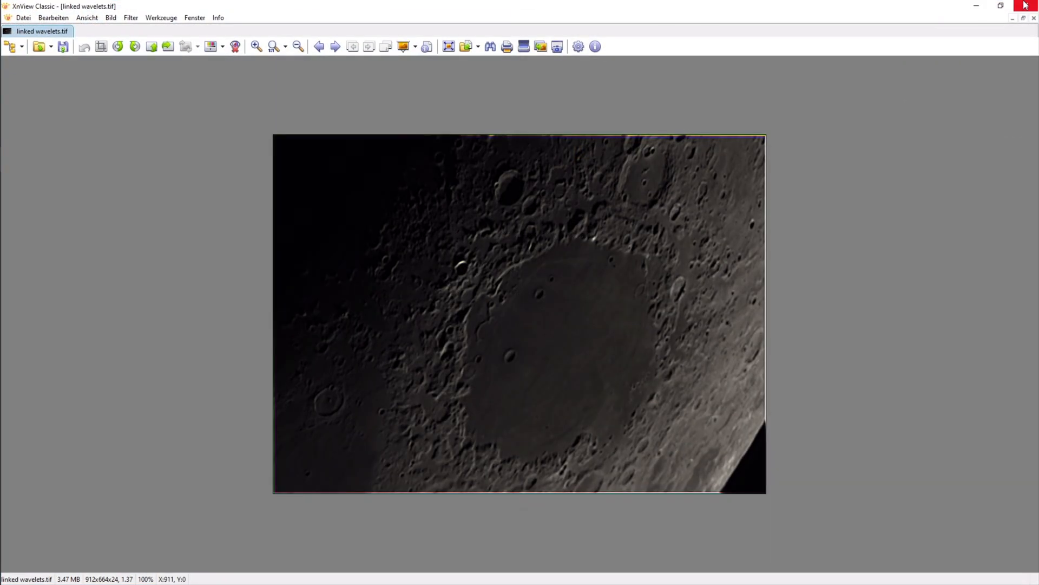
pyautogui.click(1027, 6)
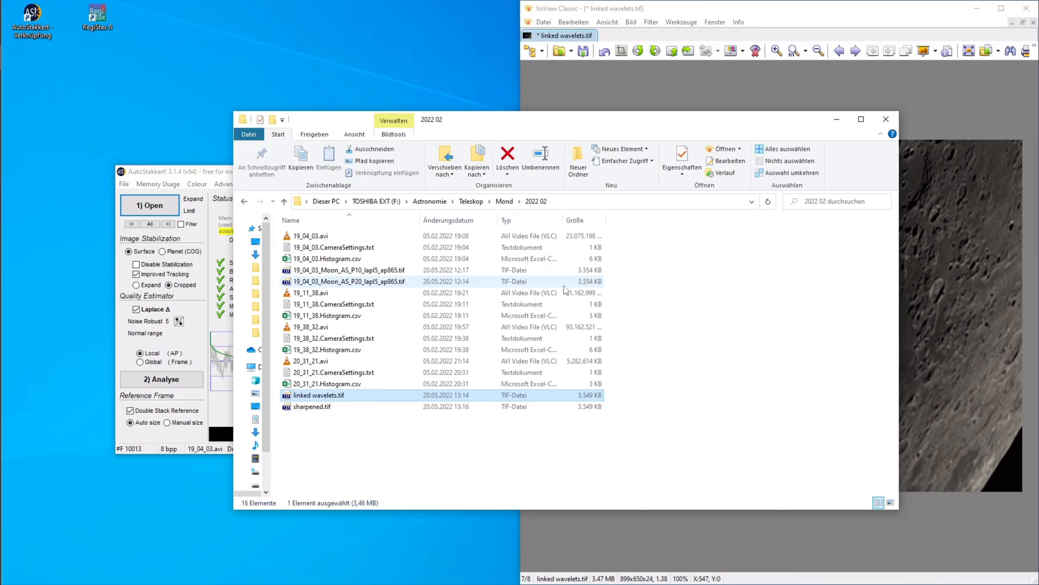
pyautogui.doubleClick(372, 269)
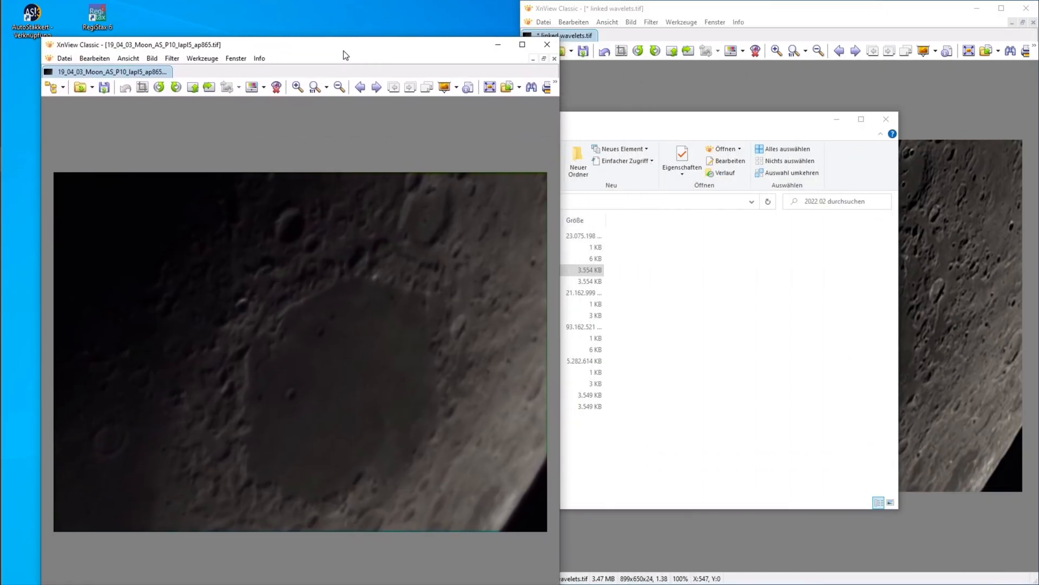
pyautogui.press('super+Left')
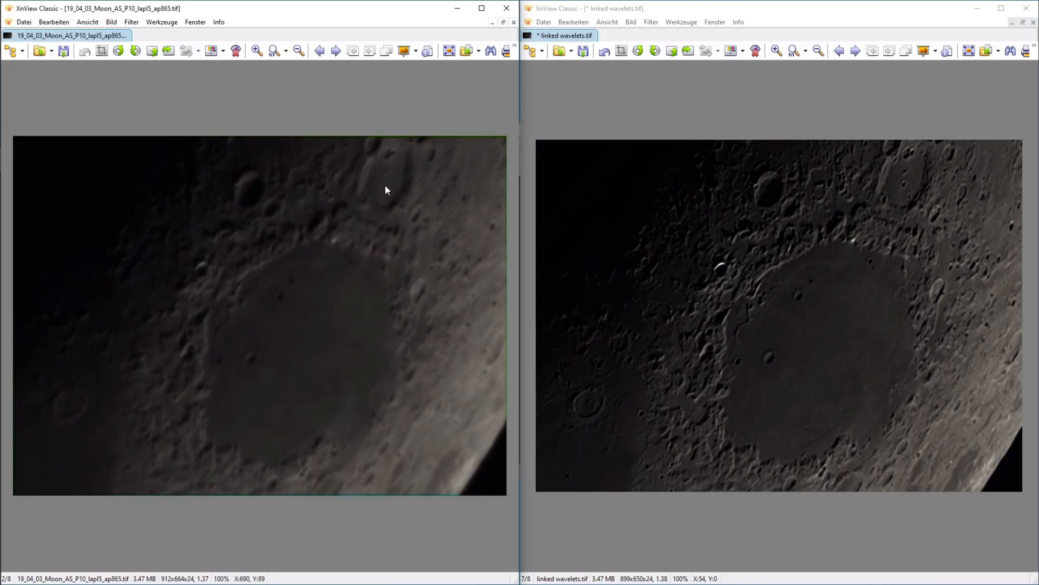
# Compare the crater detail of the unsharpened 10 percent stack with the cropped linked wavelets.tif at high magnification and full view.
pyautogui.scroll(5, 423, 293)
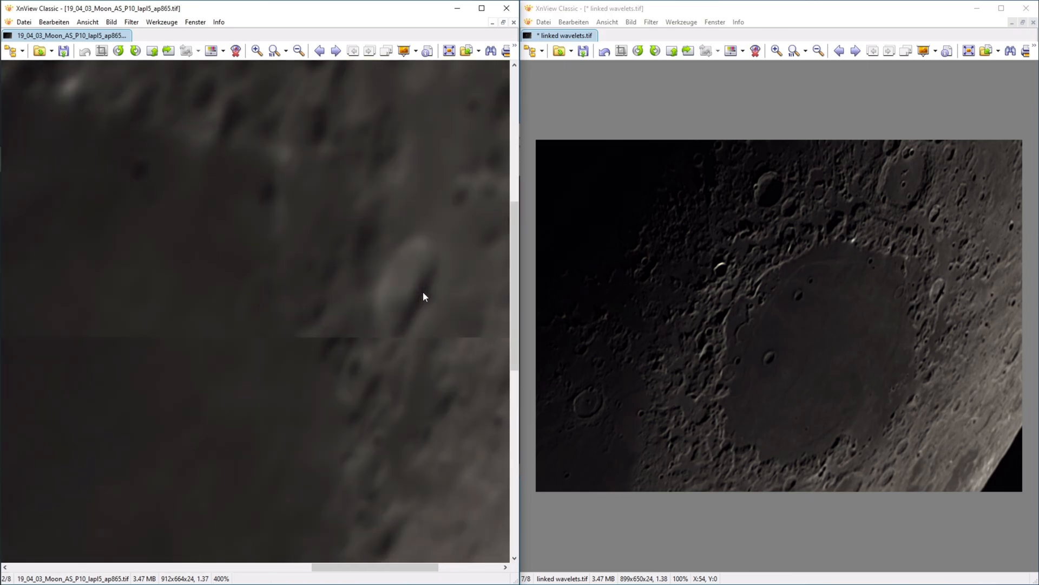
pyautogui.scroll(6, 939, 287)
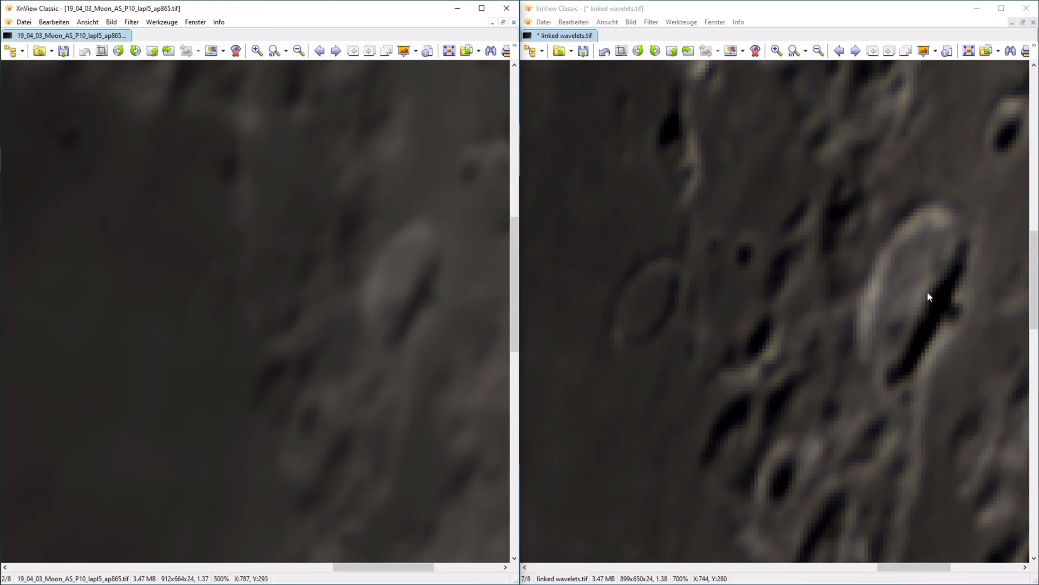
pyautogui.scroll(-10, 899, 291)
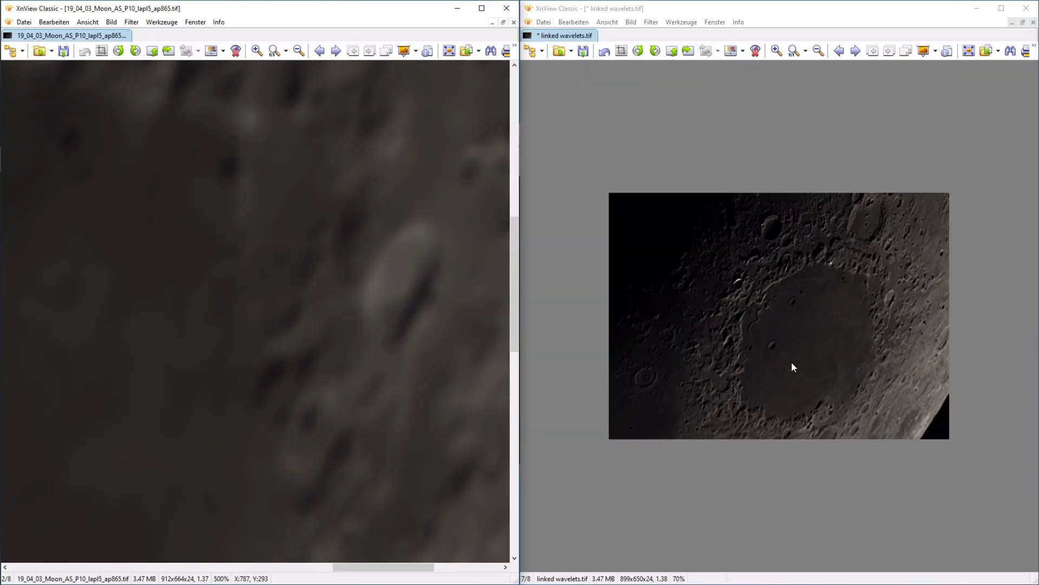
pyautogui.scroll(-5, 382, 313)
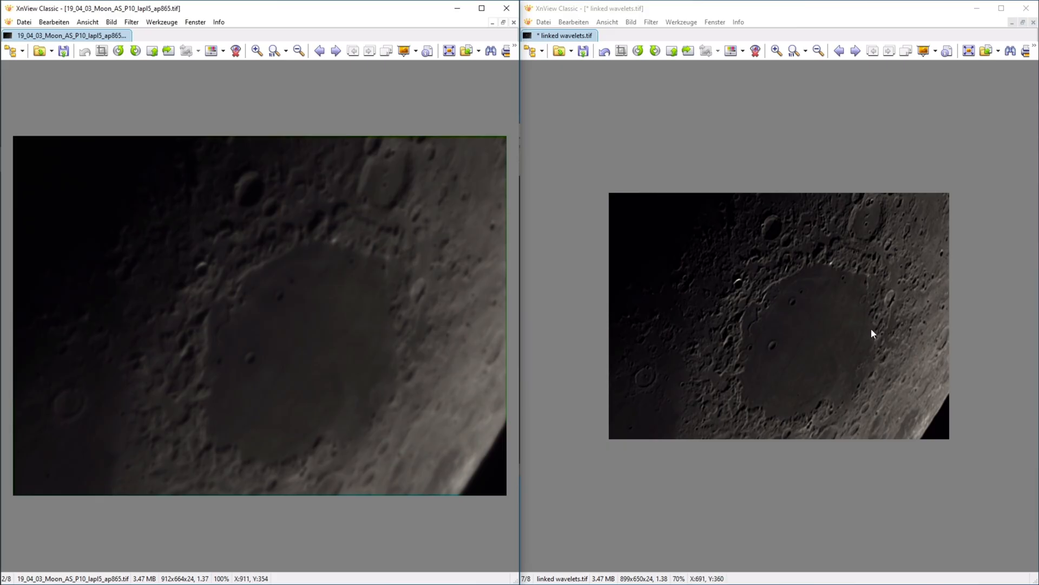
pyautogui.scroll(6, 903, 292)
pyautogui.scroll(5, 954, 301)
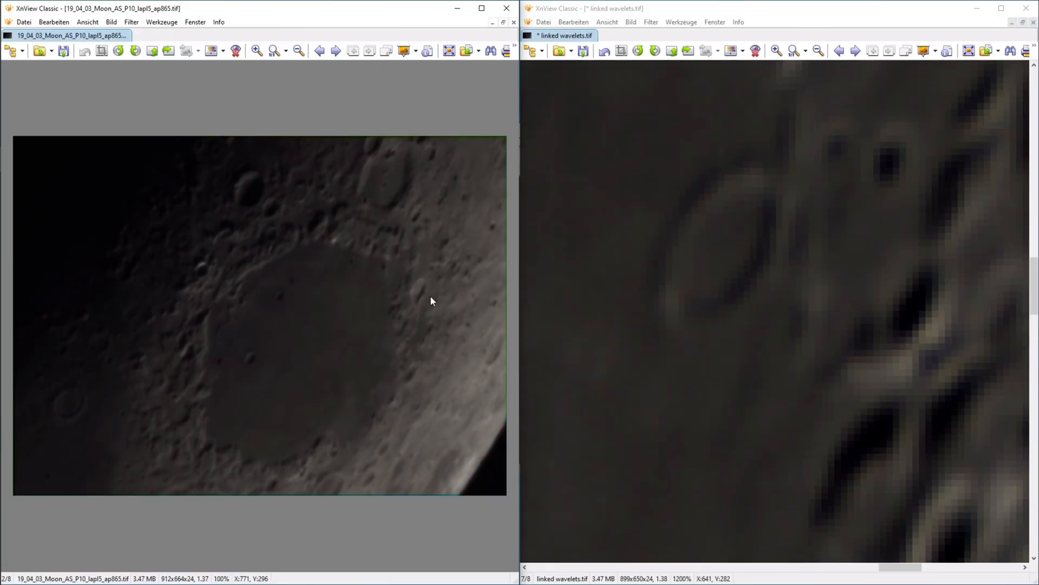
pyautogui.scroll(-10, 916, 309)
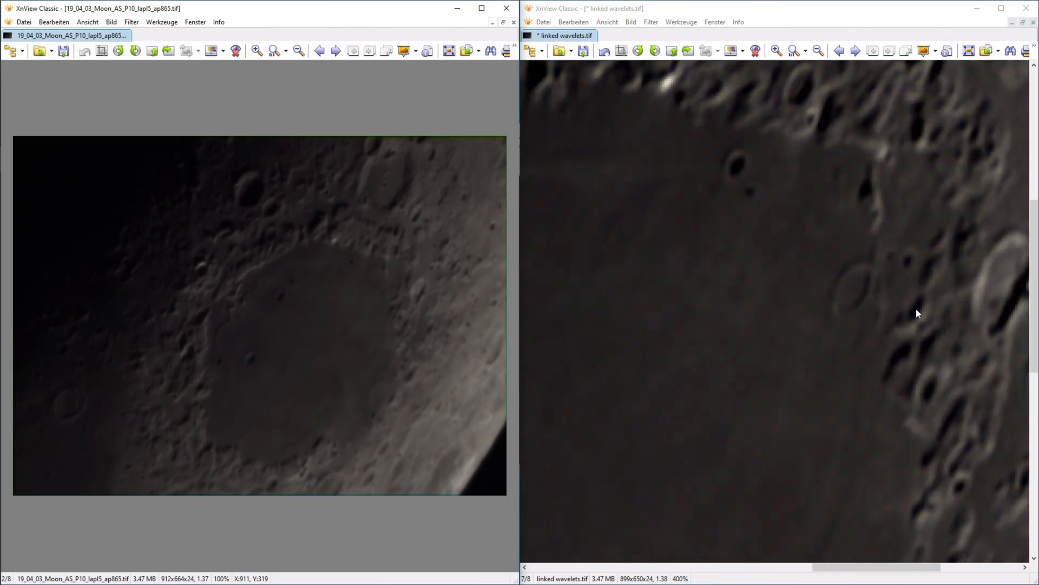
pyautogui.scroll(1, 828, 309)
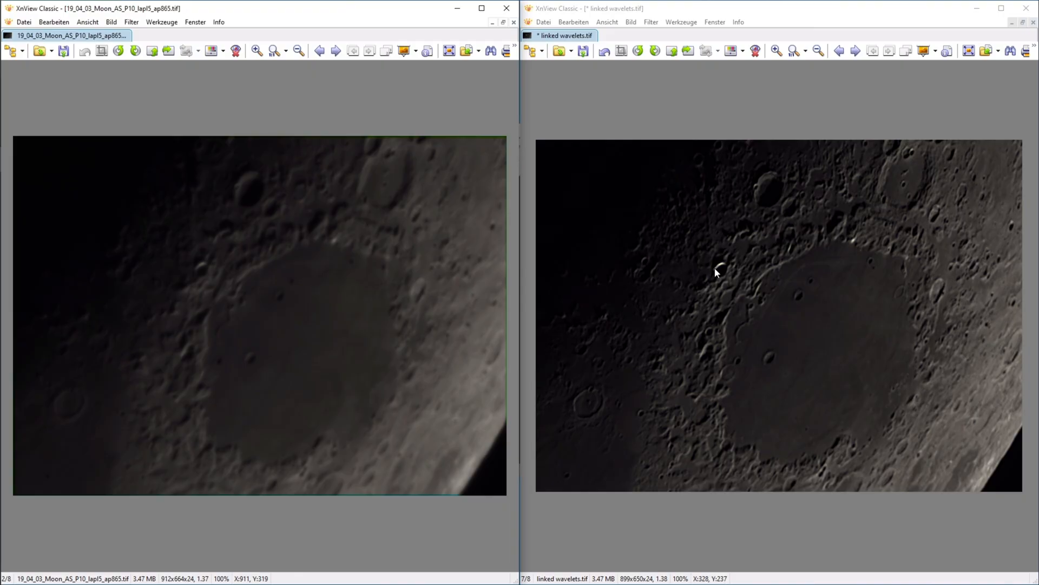
pyautogui.scroll(6, 716, 270)
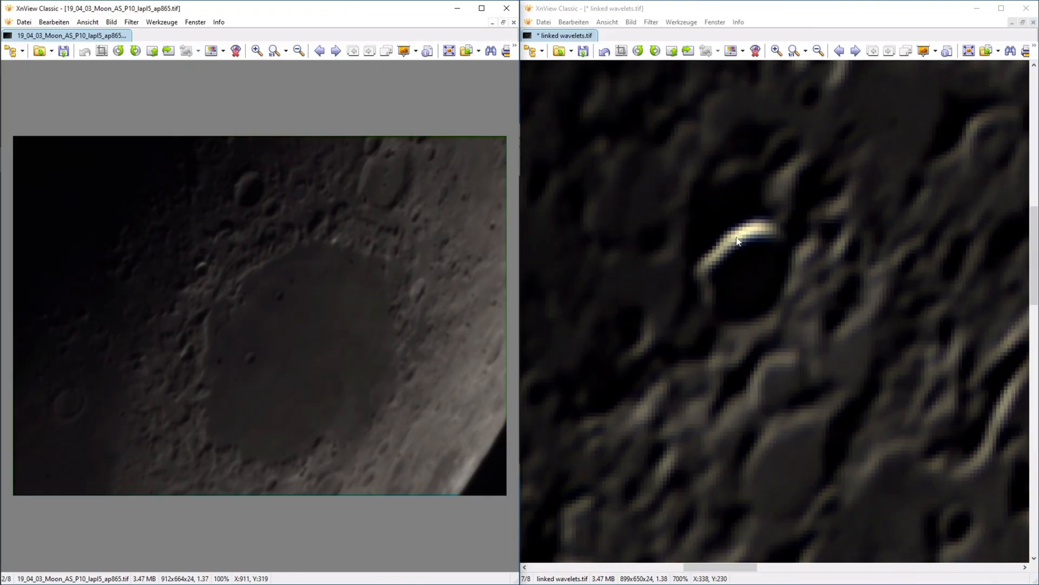
pyautogui.scroll(-6, 716, 248)
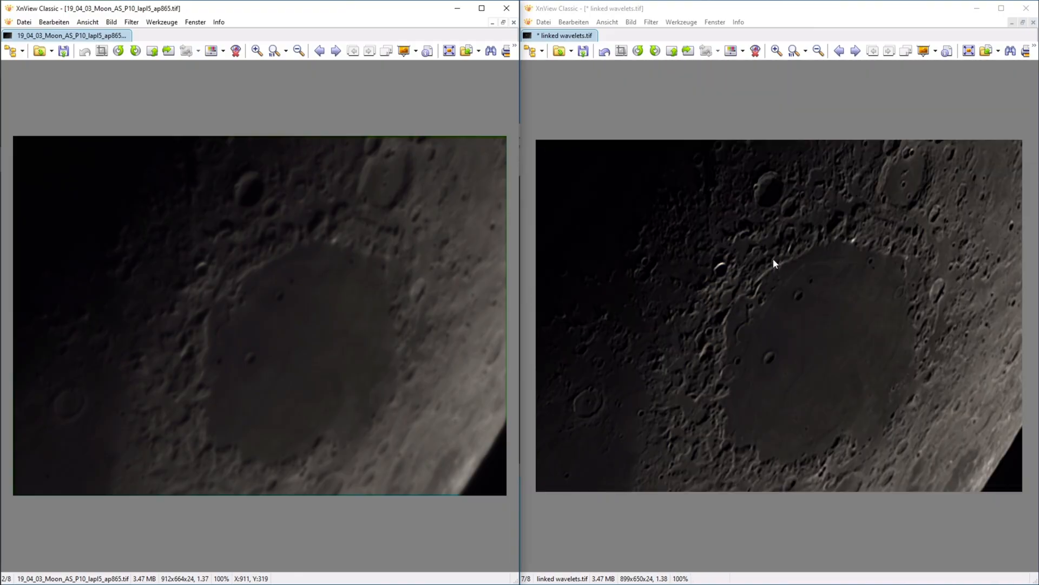